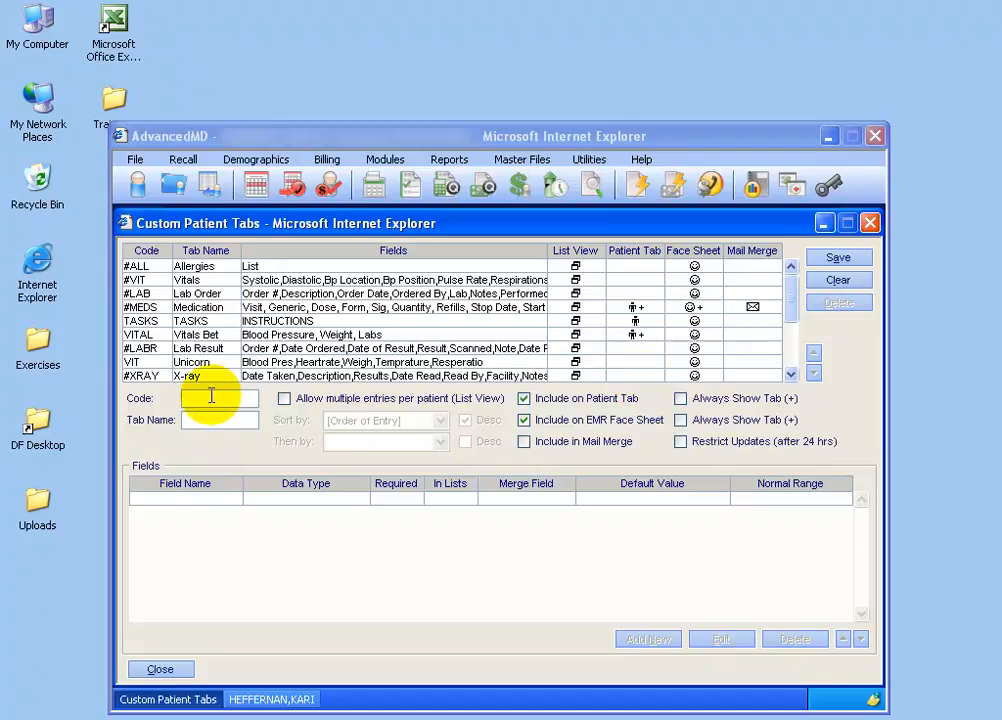
Enter the code ALLKI and the tab name Allerg5 for a new custom patient tab
{"action": "type", "text": "ALL"}
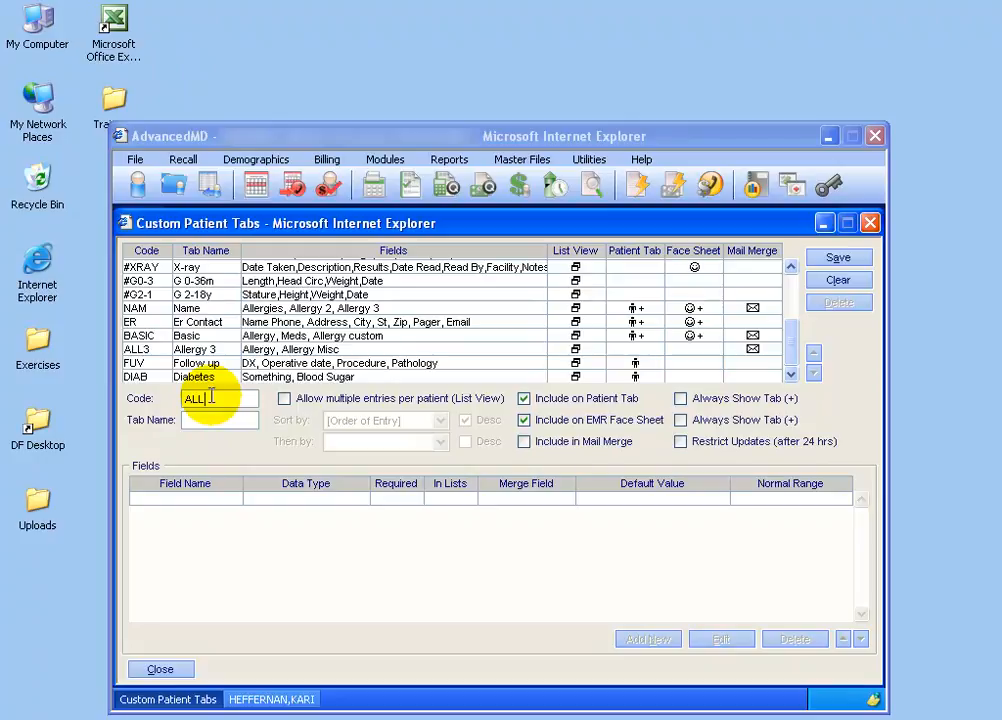
{"action": "type", "text": "KI"}
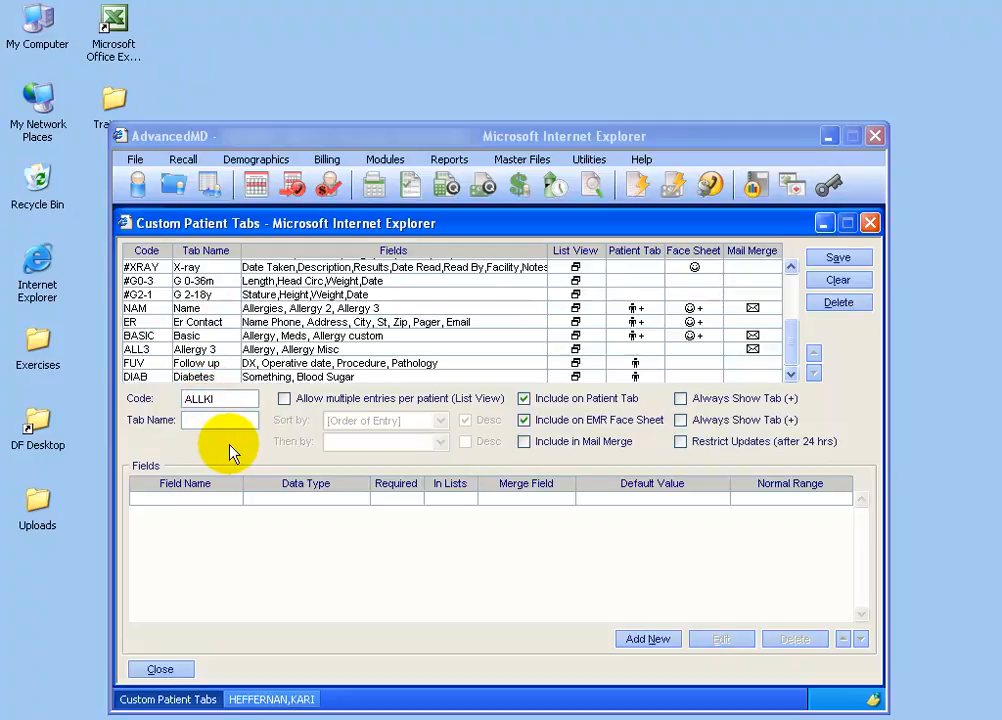
{"action": "left_click", "coordinate": [204, 421]}
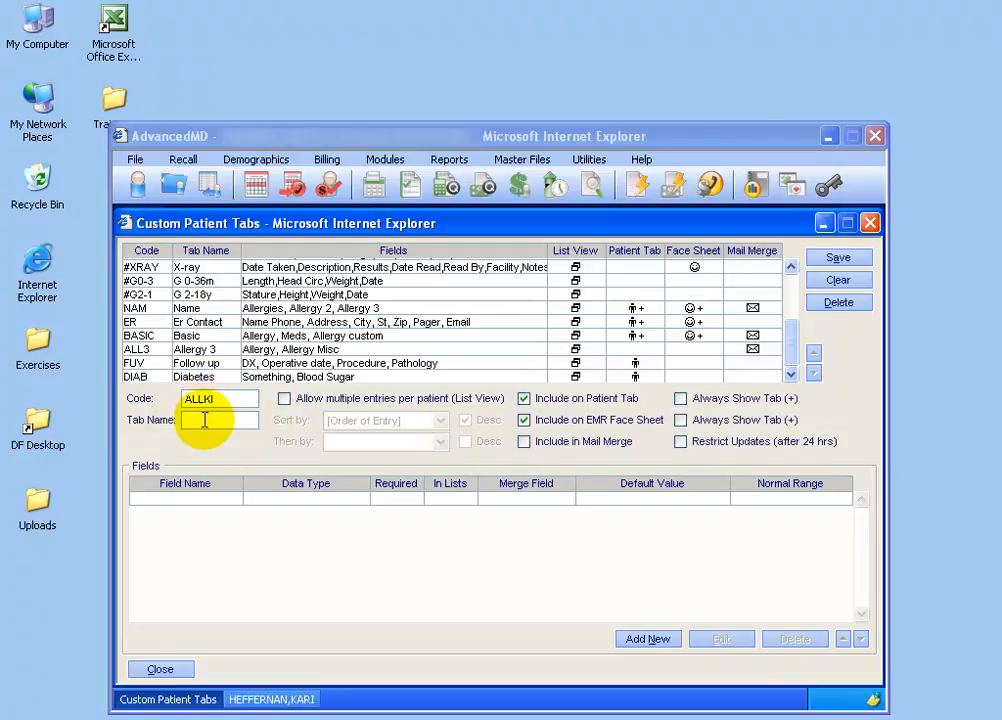
{"action": "type", "text": "Allergy5"}
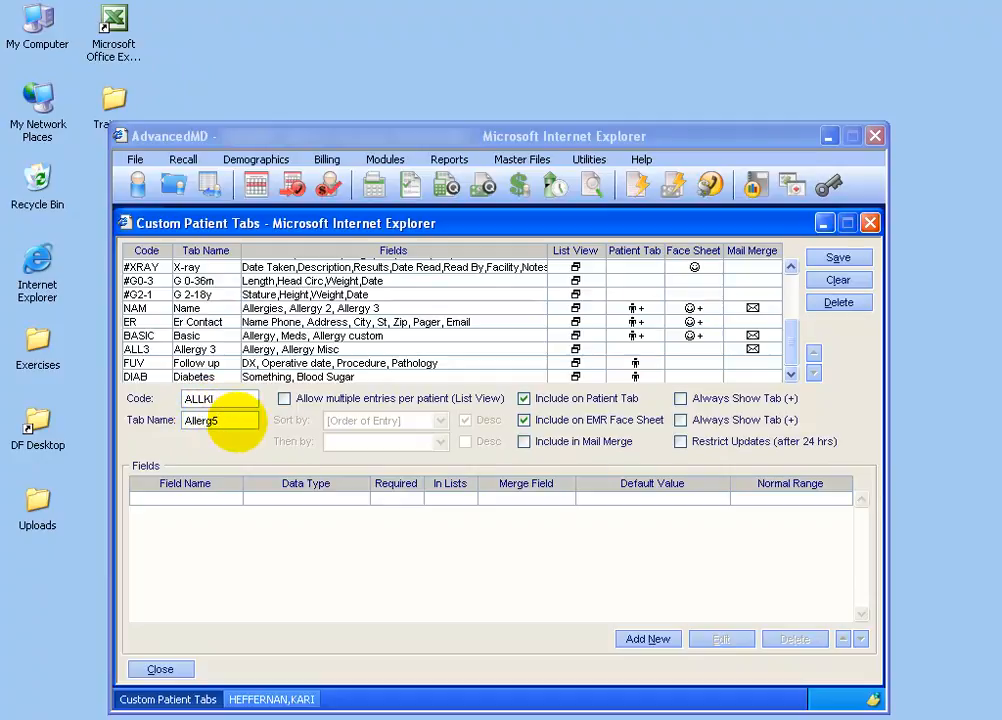
Allow multiple entries per patient on the Allerg5 tab and sort them by [Order of Entry]
{"action": "mouse_move", "coordinate": [286, 413]}
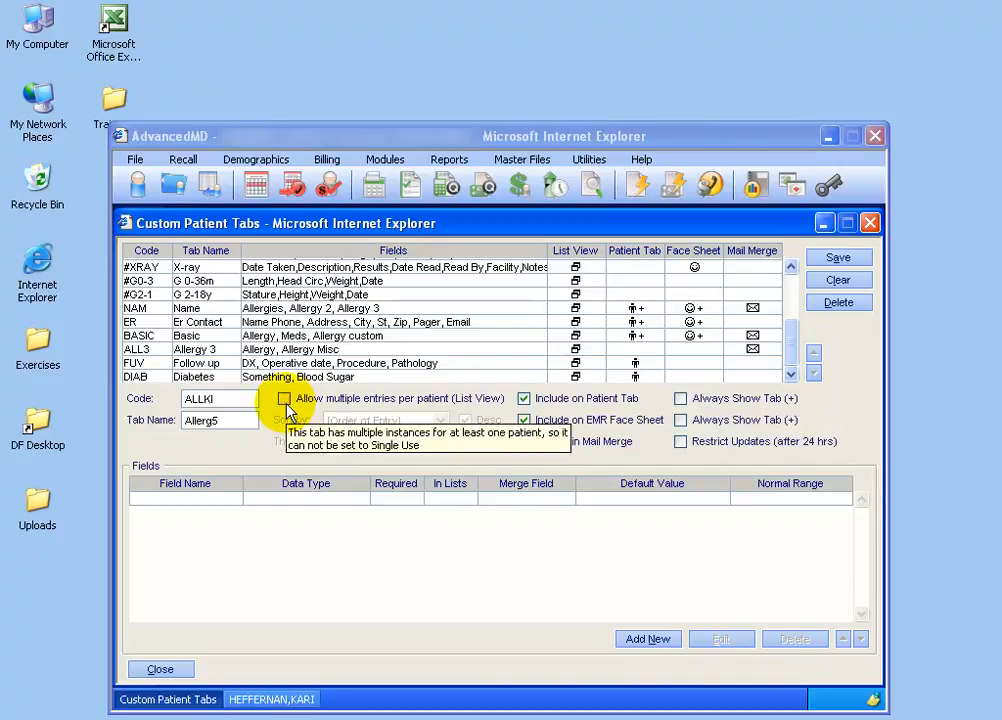
{"action": "left_click", "coordinate": [284, 399]}
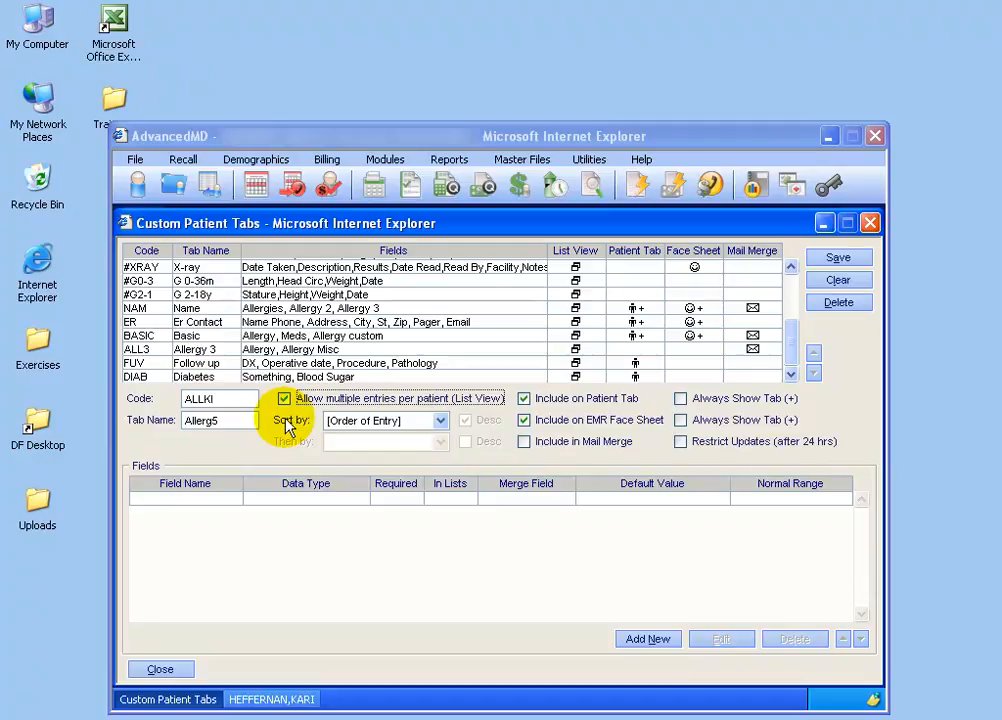
{"action": "left_click", "coordinate": [284, 399]}
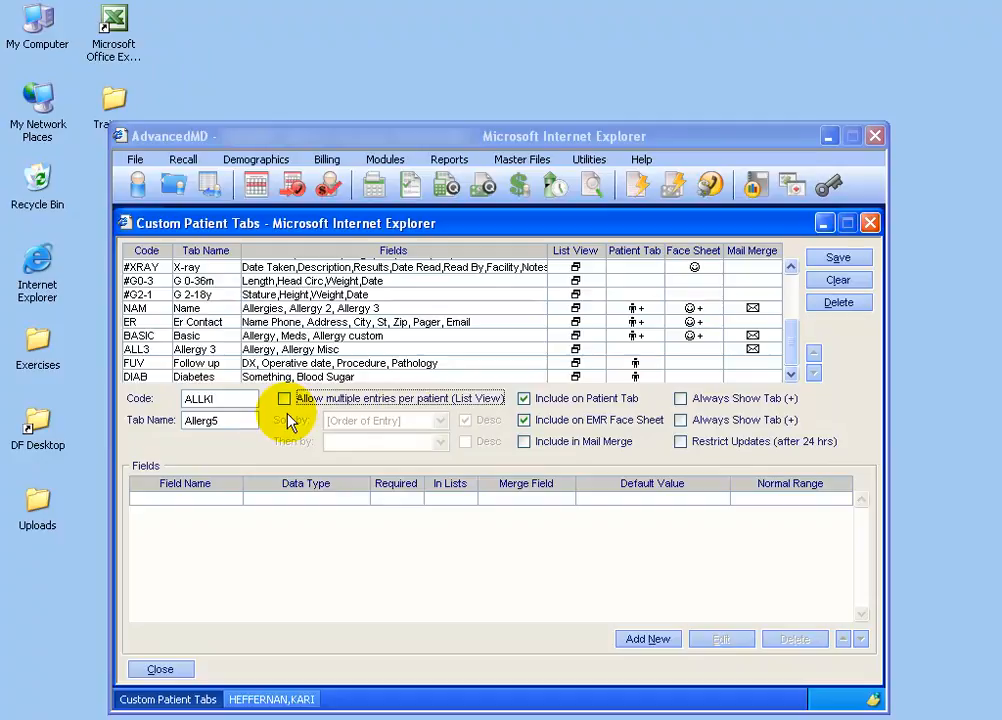
{"action": "key", "text": "space"}
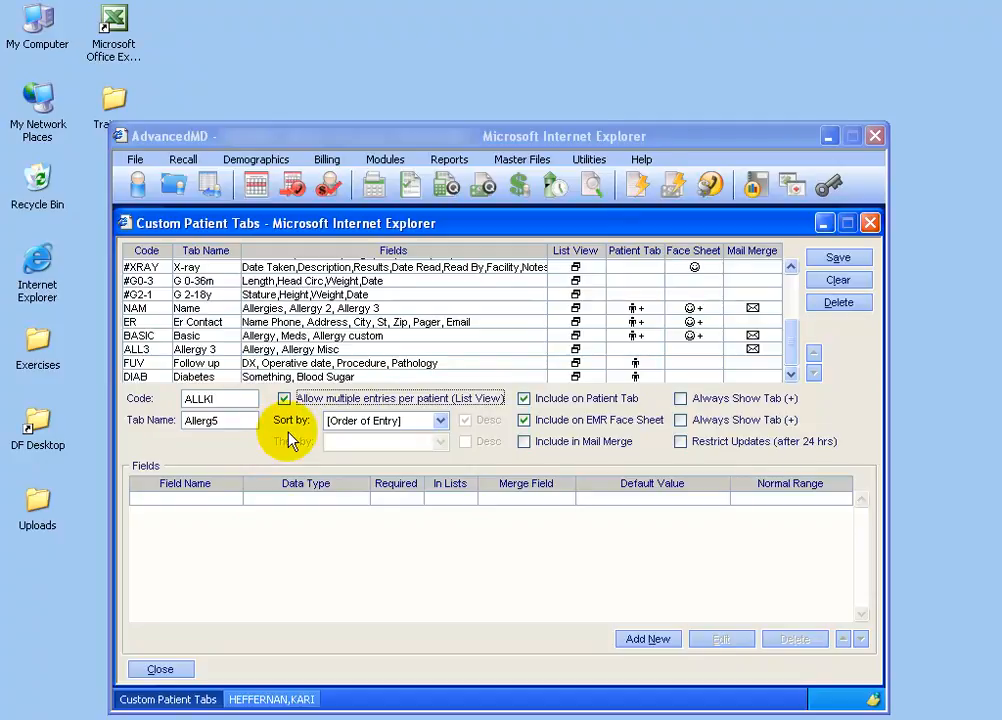
{"action": "left_click", "coordinate": [284, 399]}
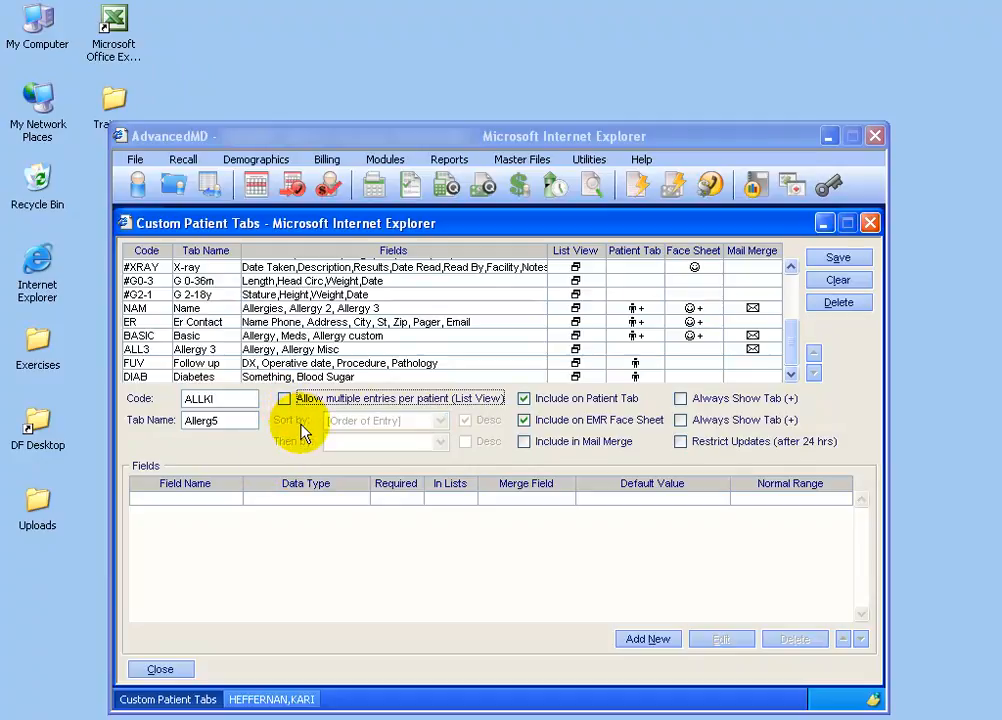
{"action": "left_click", "coordinate": [285, 399]}
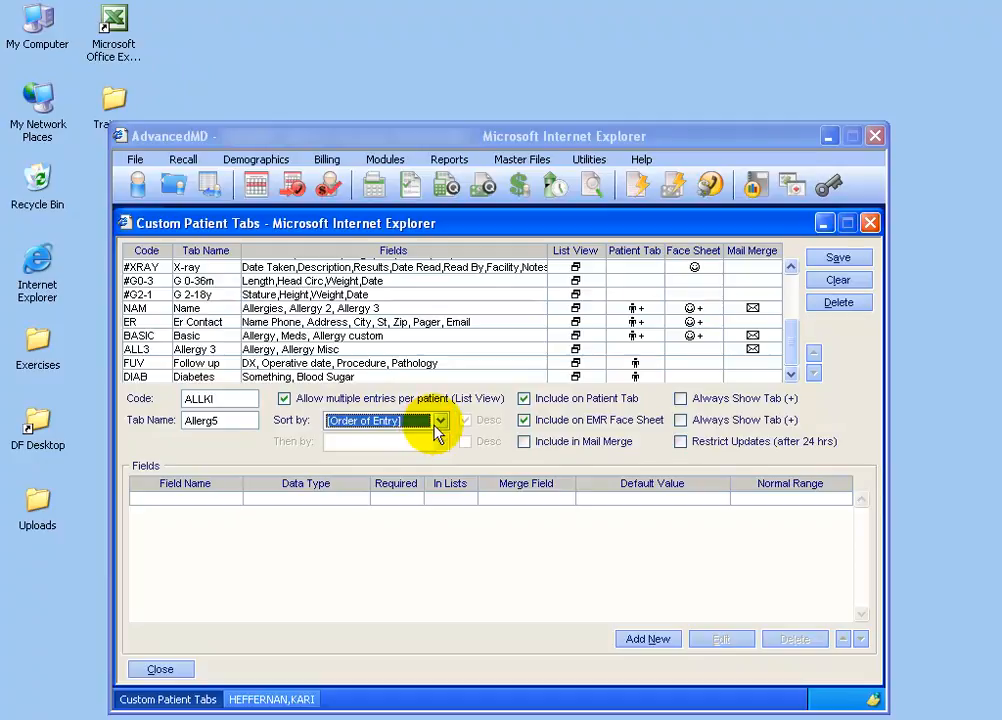
{"action": "left_click", "coordinate": [440, 421]}
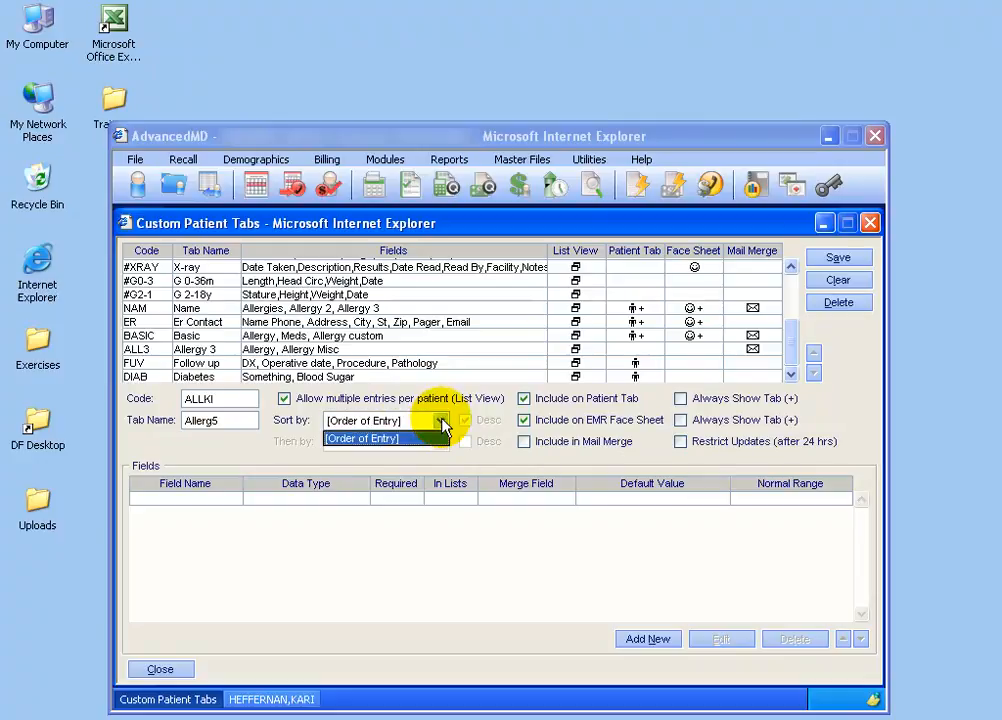
{"action": "left_click", "coordinate": [441, 437]}
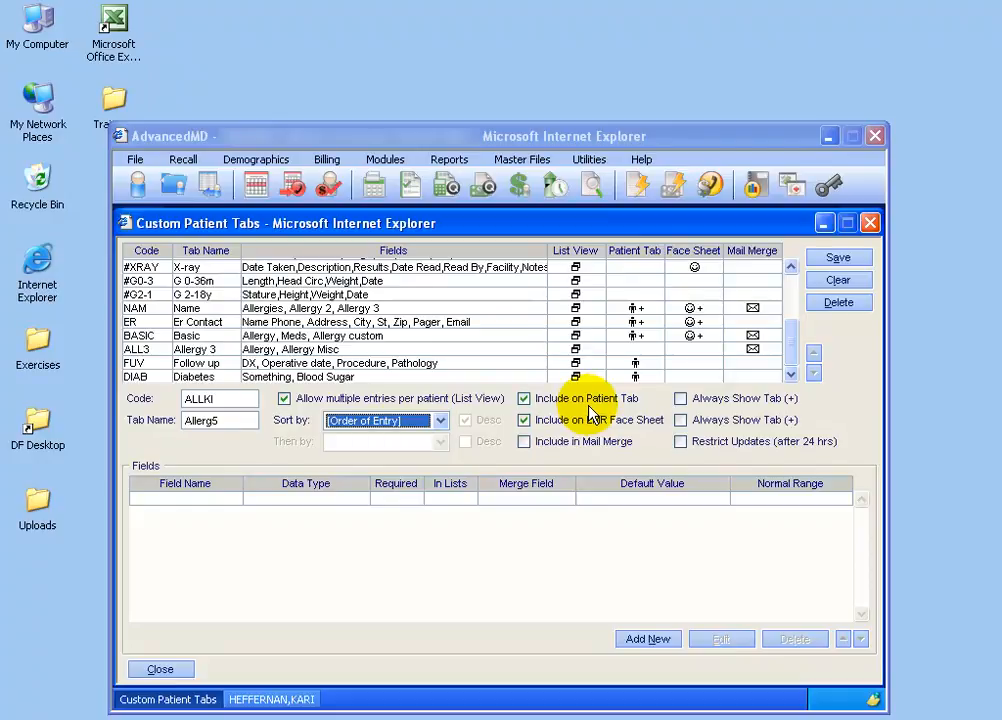
Examine the open patient's custom tabs and the list of tabs that can be added, and return to the Custom Patient Tabs setup
{"action": "left_click", "coordinate": [681, 399]}
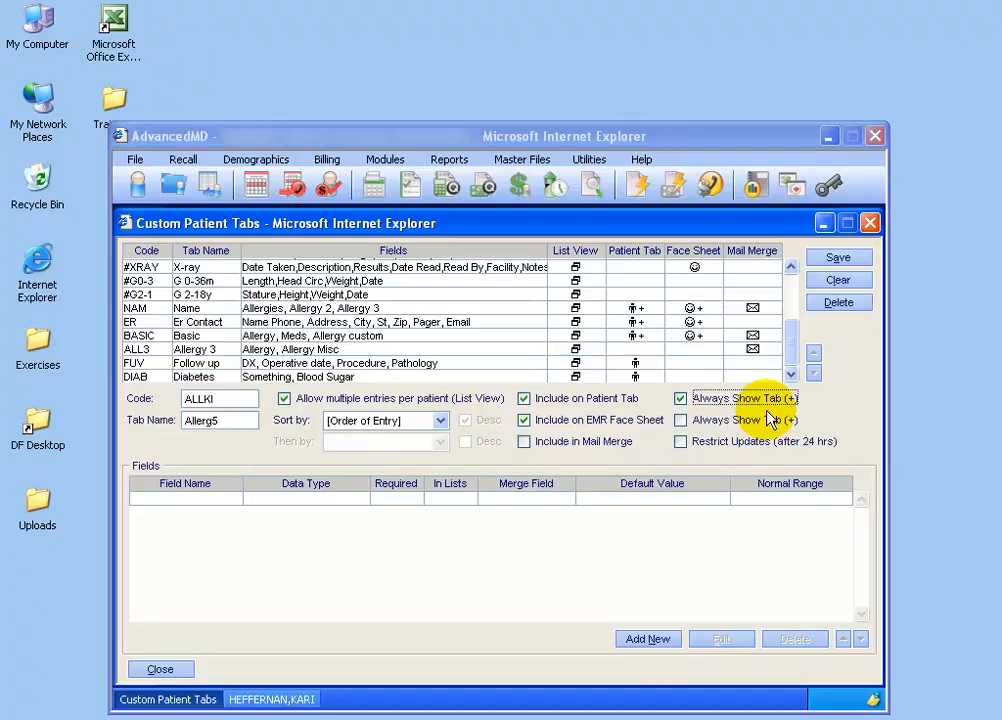
{"action": "left_click", "coordinate": [681, 399]}
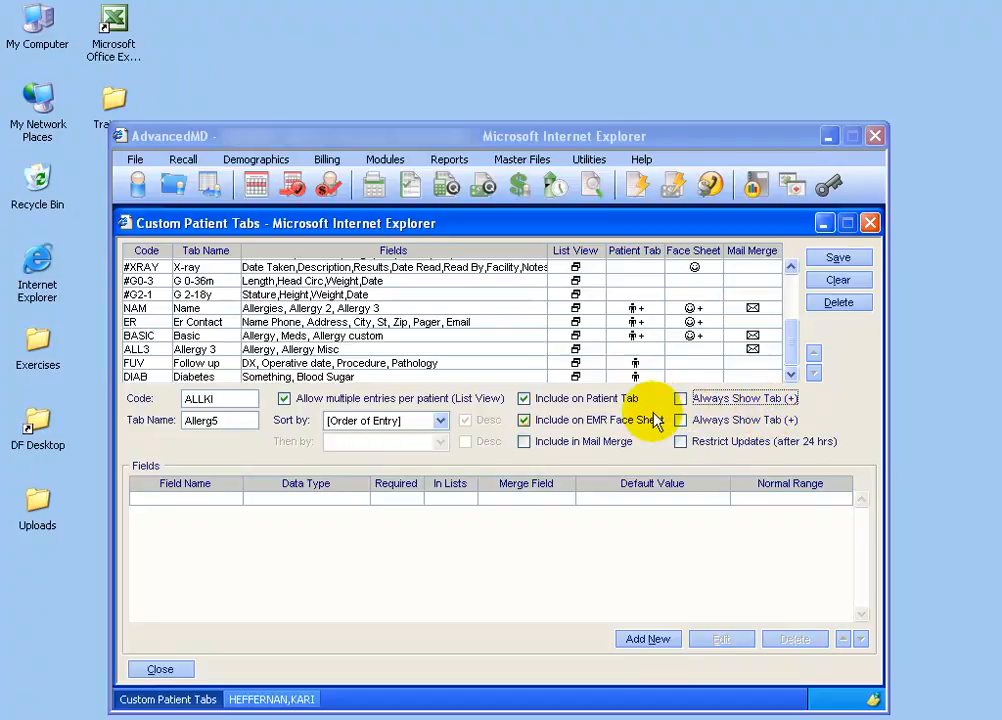
{"action": "left_click", "coordinate": [270, 700]}
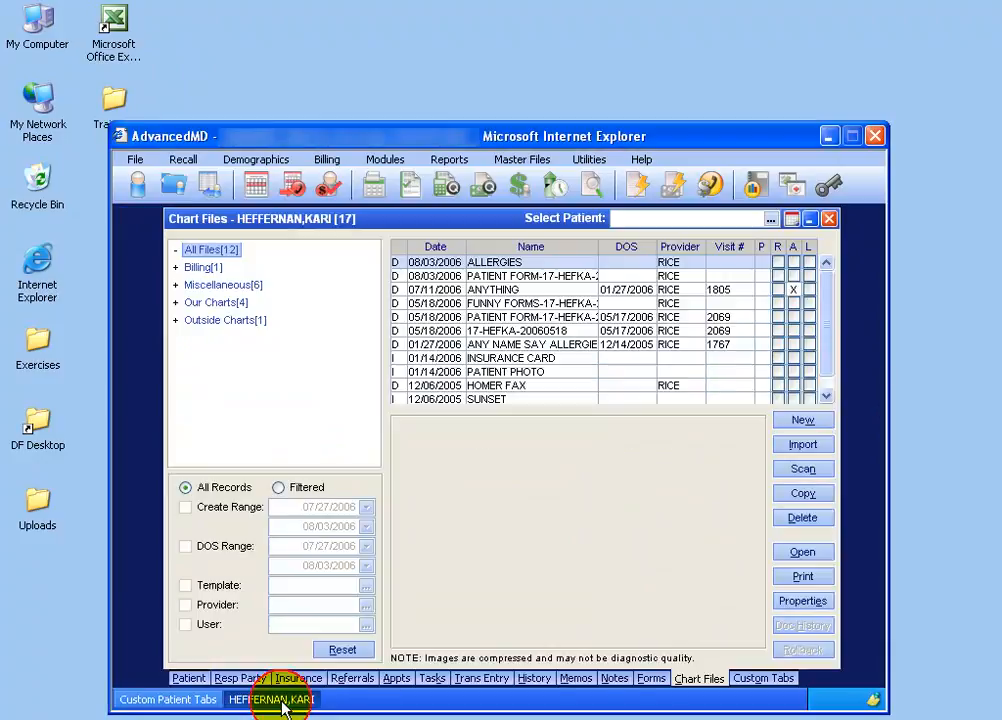
{"action": "left_click", "coordinate": [762, 677]}
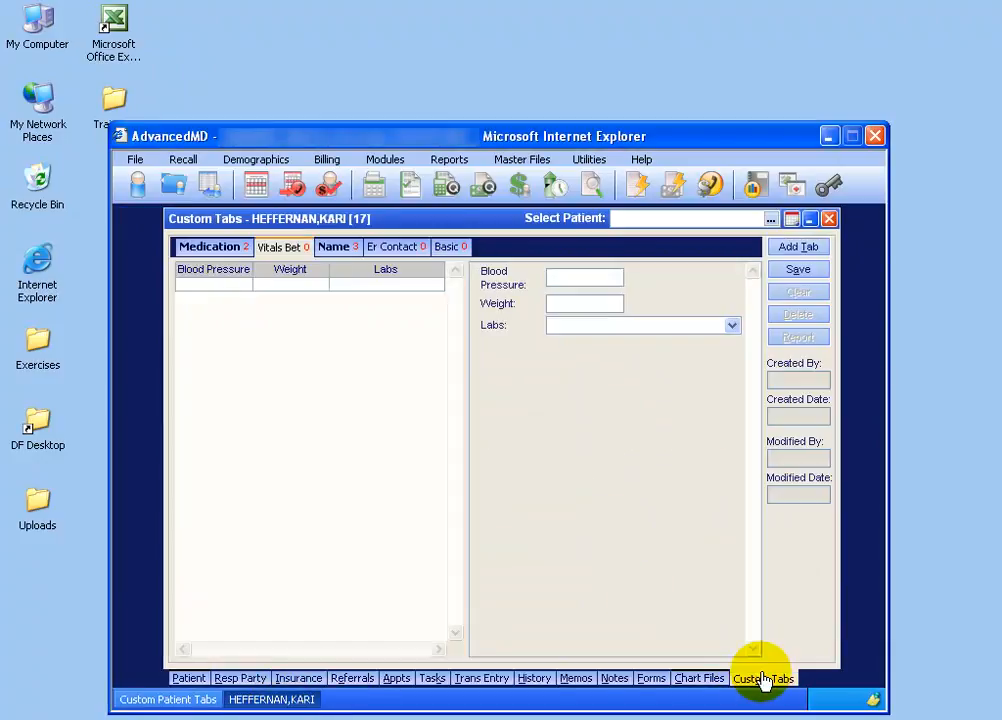
{"action": "left_click", "coordinate": [798, 248]}
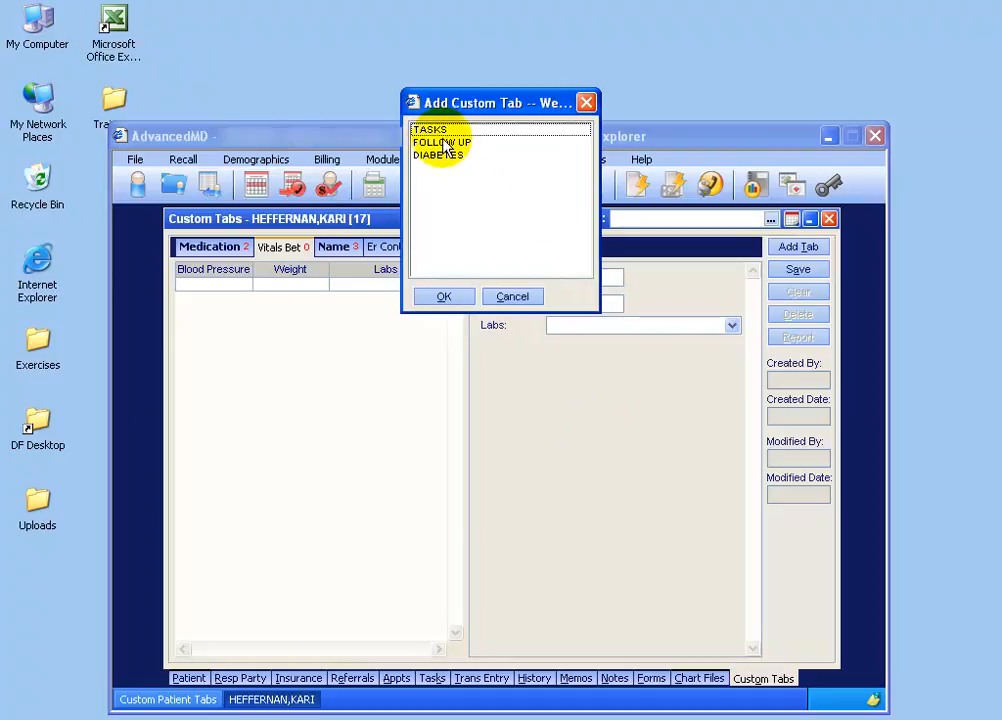
{"action": "left_click", "coordinate": [513, 298]}
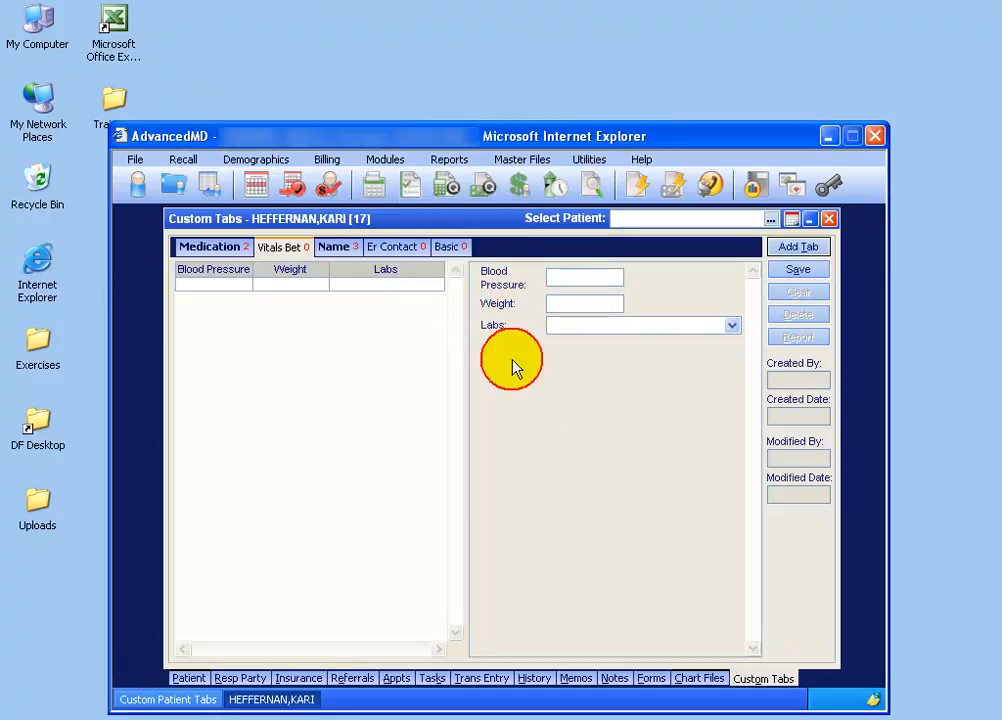
{"action": "left_click", "coordinate": [192, 700]}
Always show the Allerg5 tab on the patient tab and EMR face sheet, include it in mail merge, and save it
{"action": "left_click", "coordinate": [680, 399]}
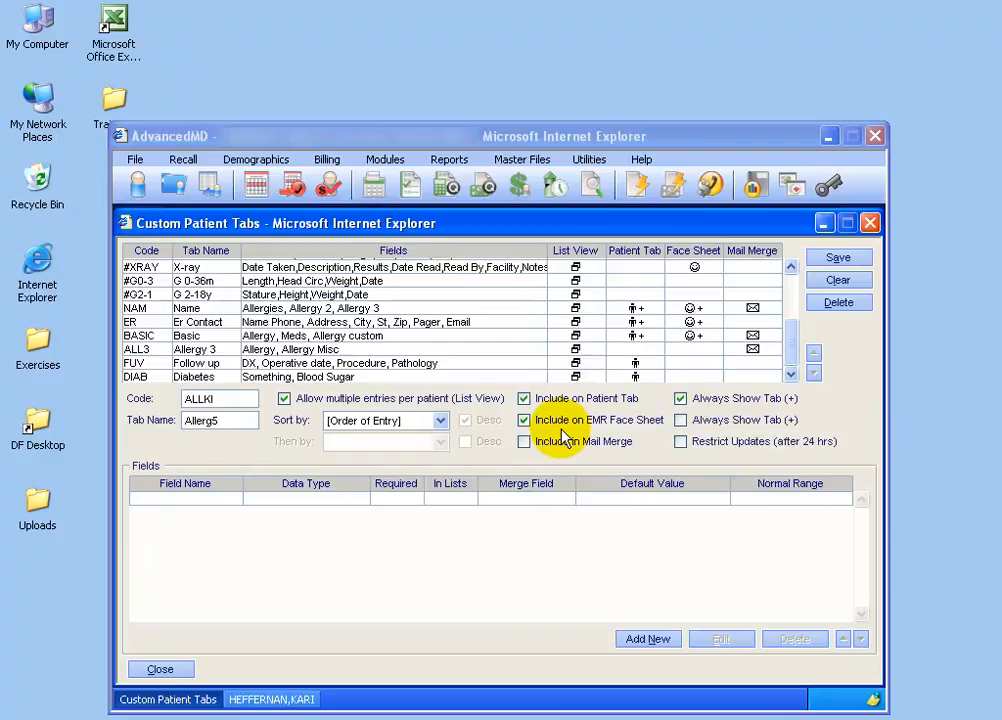
{"action": "left_click", "coordinate": [680, 421]}
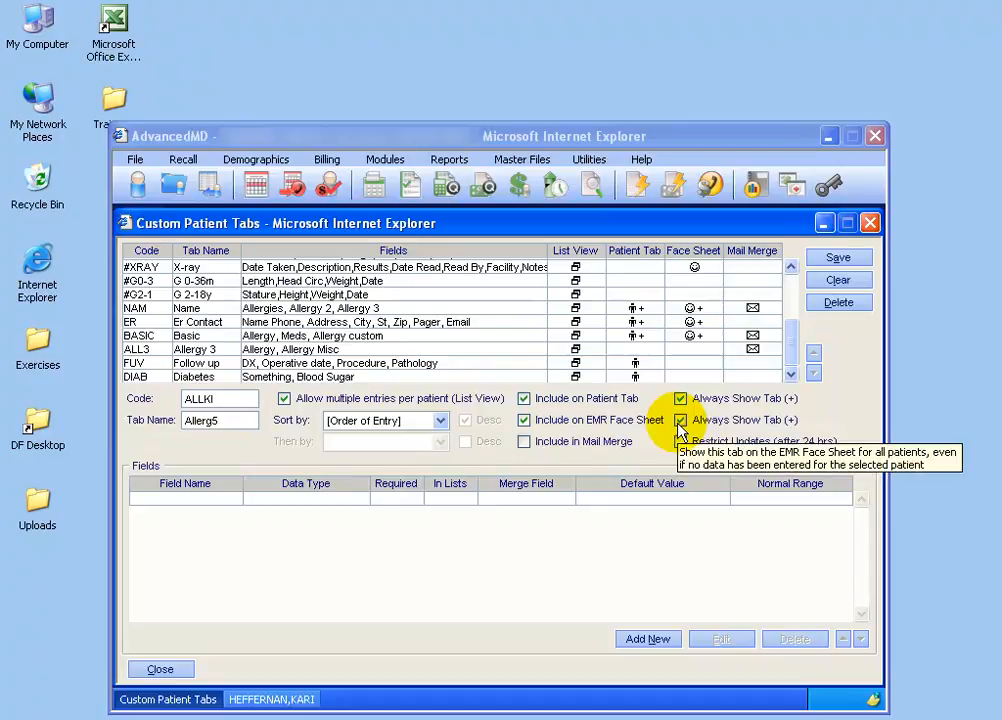
{"action": "left_click", "coordinate": [524, 442]}
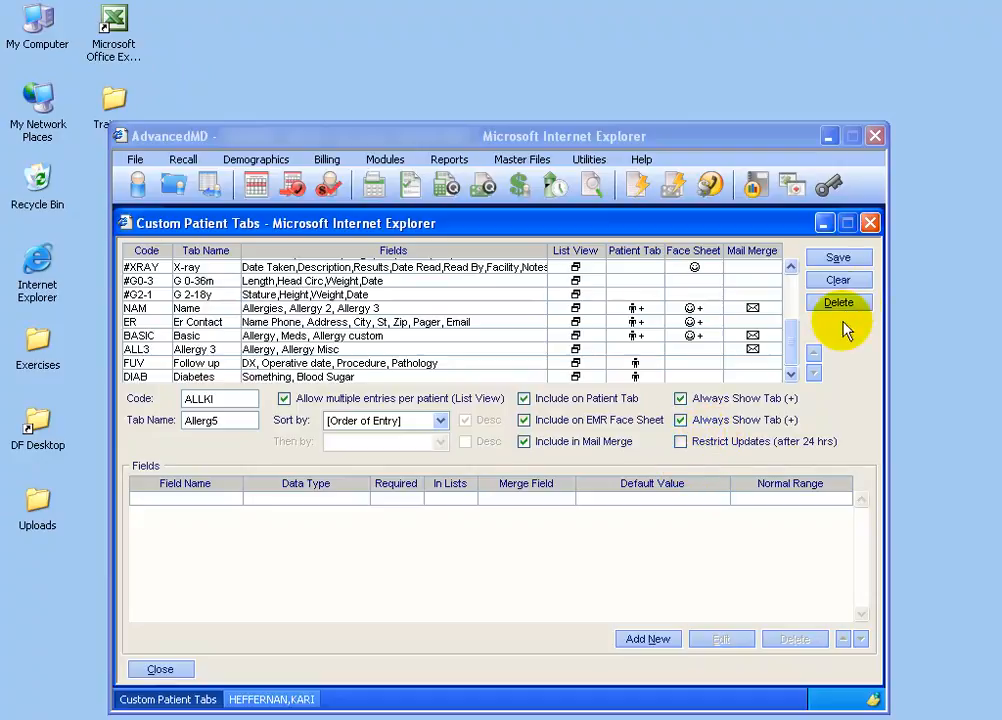
{"action": "left_click", "coordinate": [838, 258]}
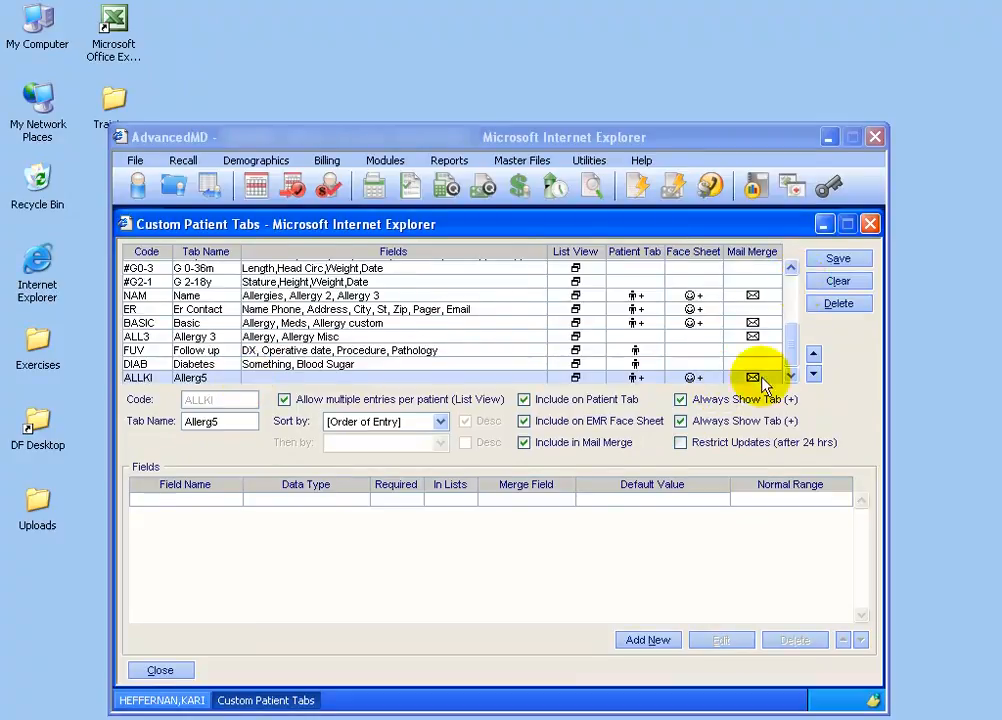
Start a new custom data field for the Allerg5 tab, labelled Weight with the TEXT data type
{"action": "left_click", "coordinate": [643, 640]}
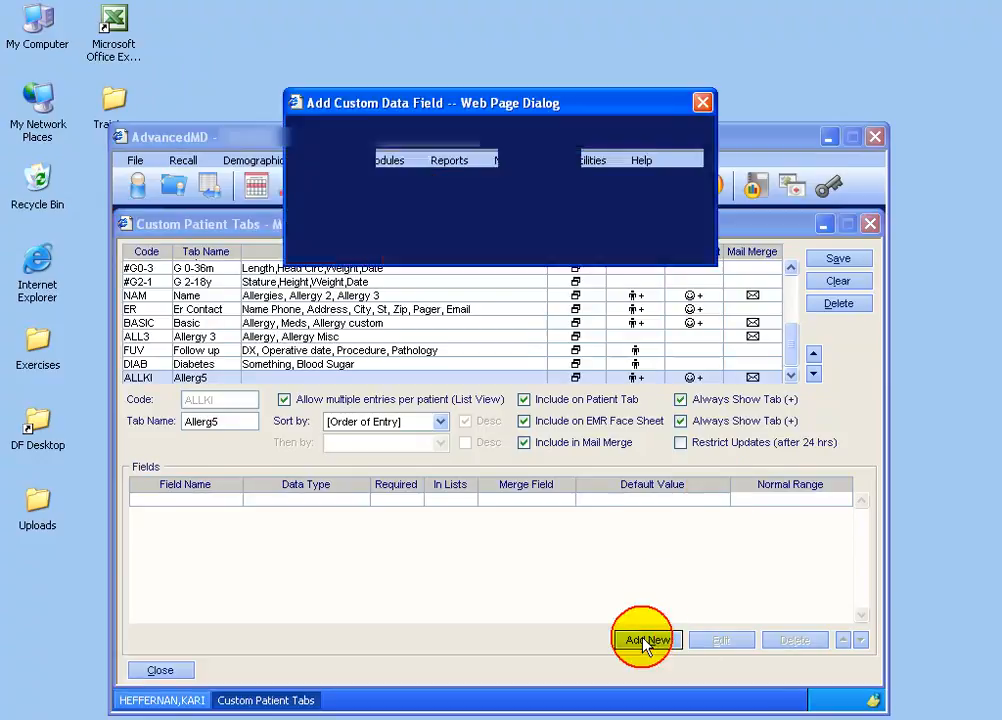
{"action": "left_click_drag", "start_coordinate": [517, 97], "coordinate": [524, 469]}
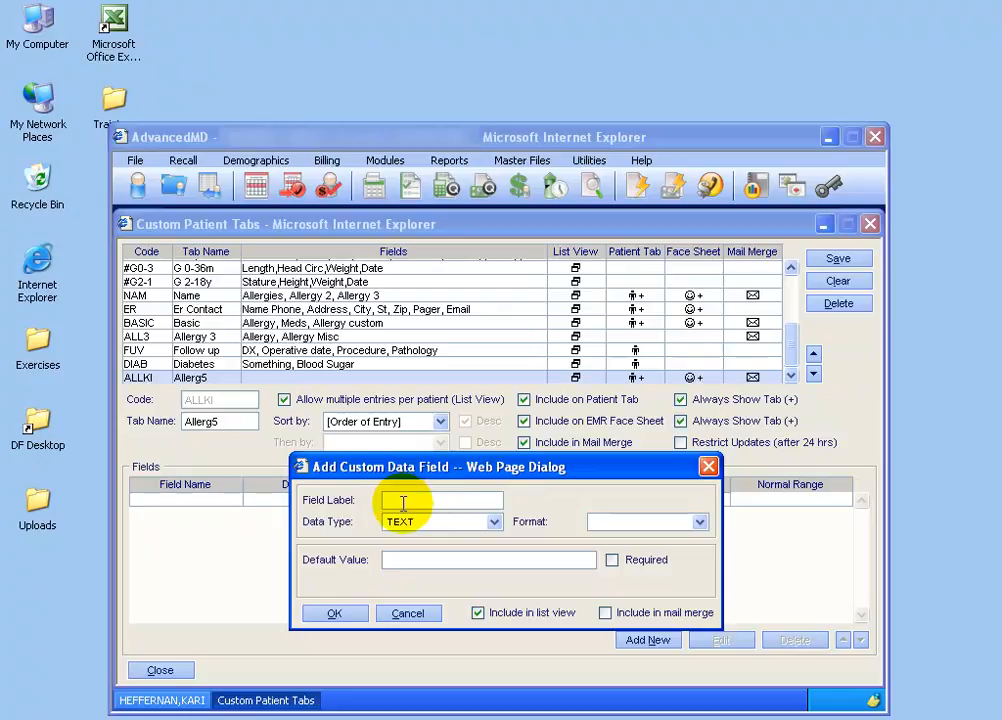
{"action": "left_click", "coordinate": [495, 522]}
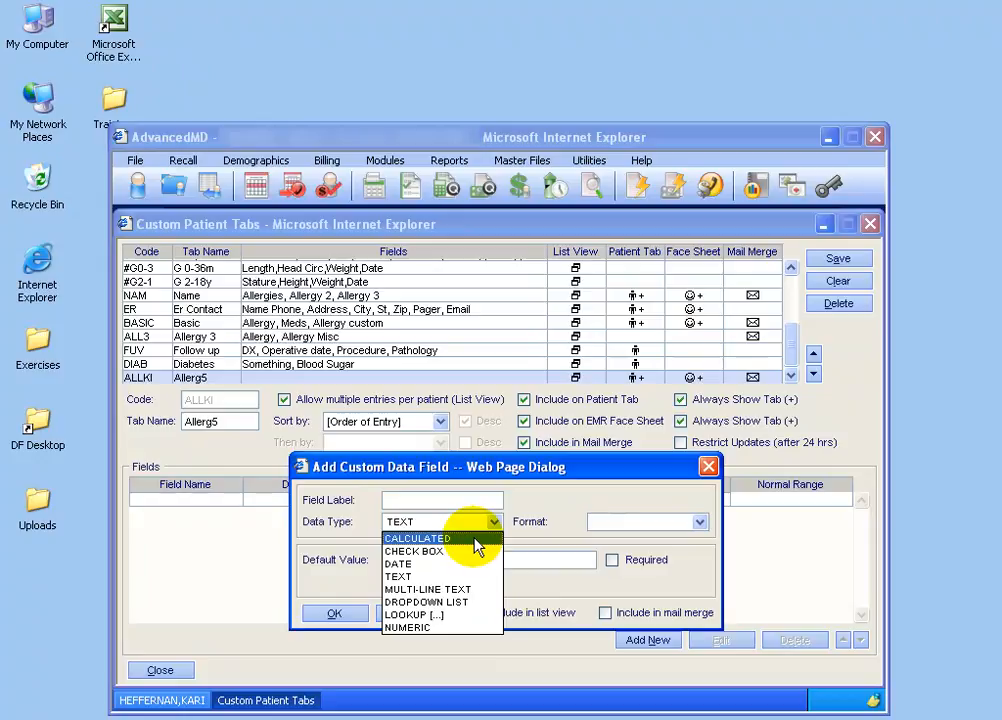
{"action": "left_click", "coordinate": [543, 521]}
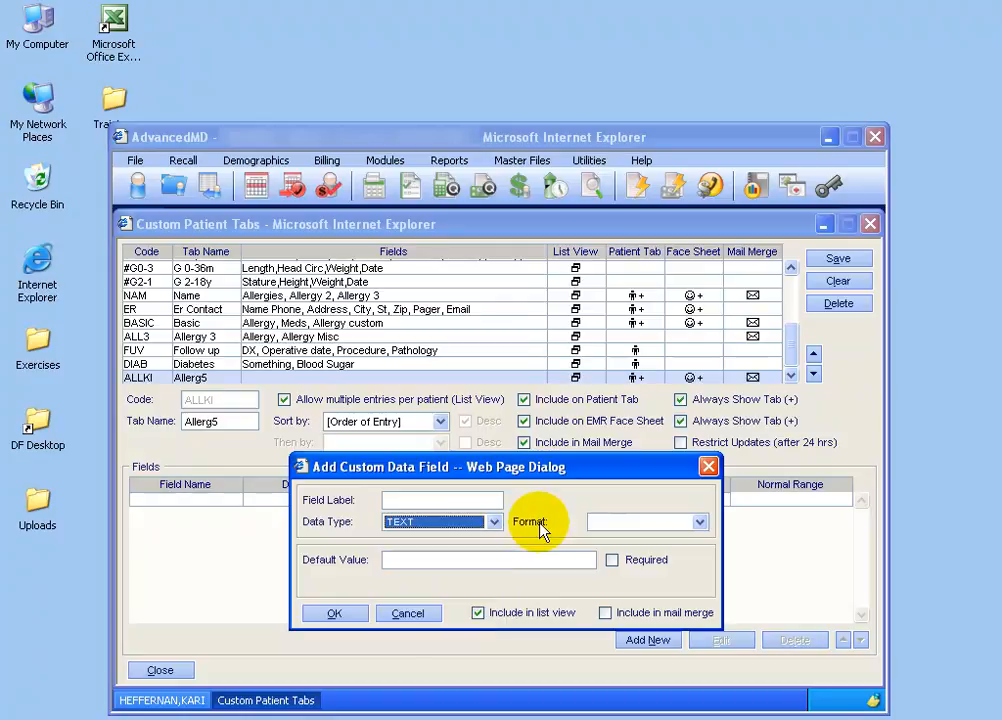
{"action": "left_click", "coordinate": [431, 501]}
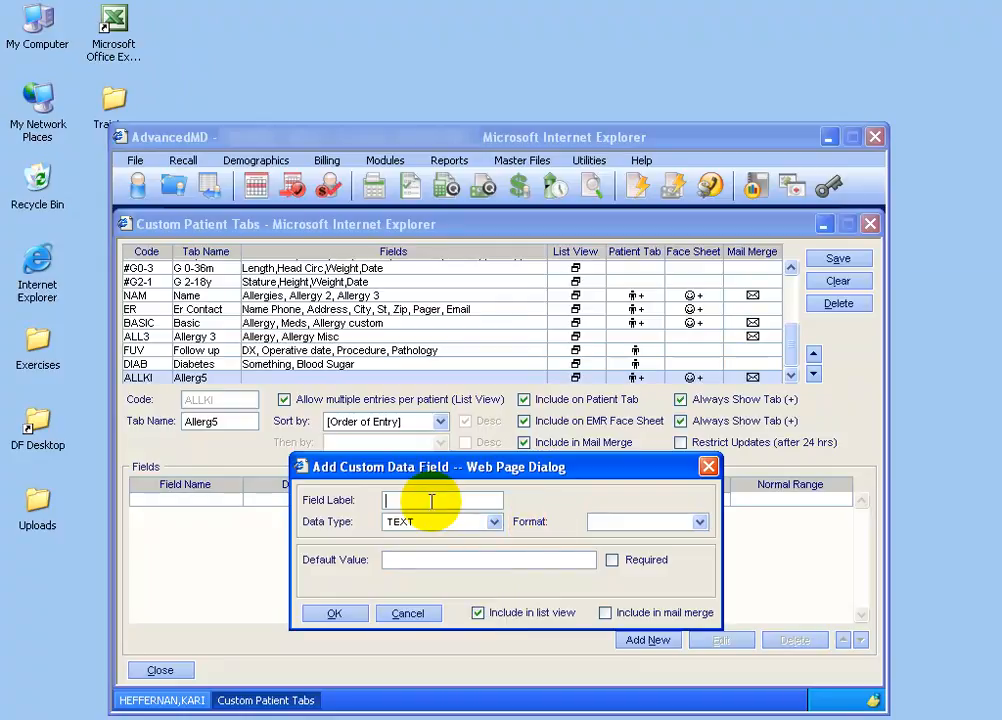
{"action": "type", "text": "Weight"}
{"action": "key", "text": "Tab"}
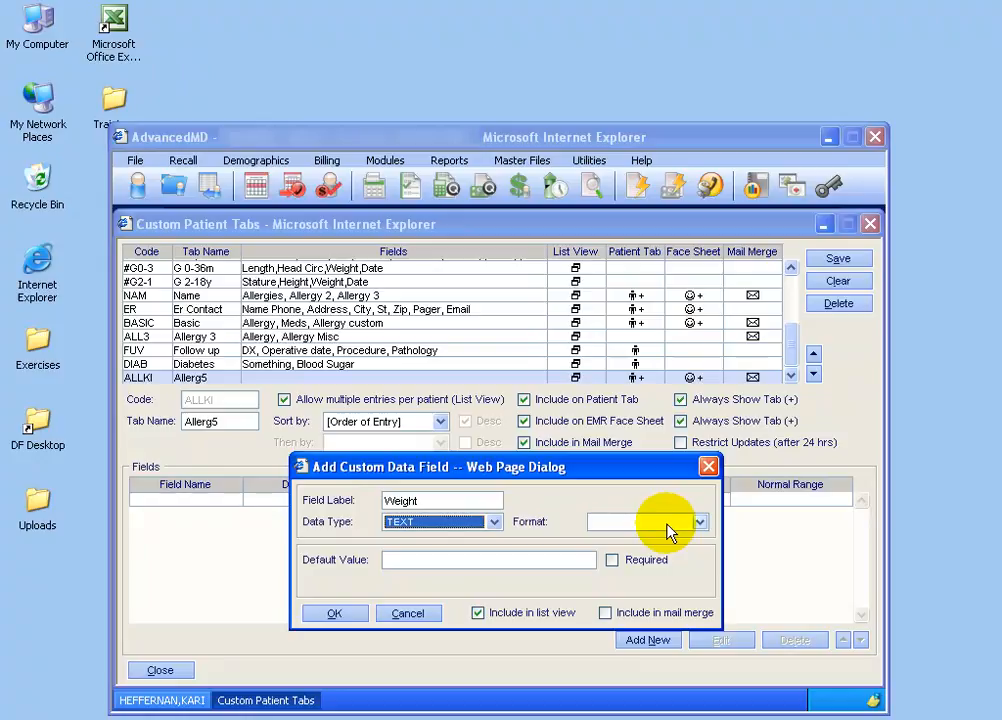
Give the Weight field the WEIGHT (ENGLISH) format, include it in mail merge, make it required, and add it to the tab
{"action": "left_click", "coordinate": [699, 523]}
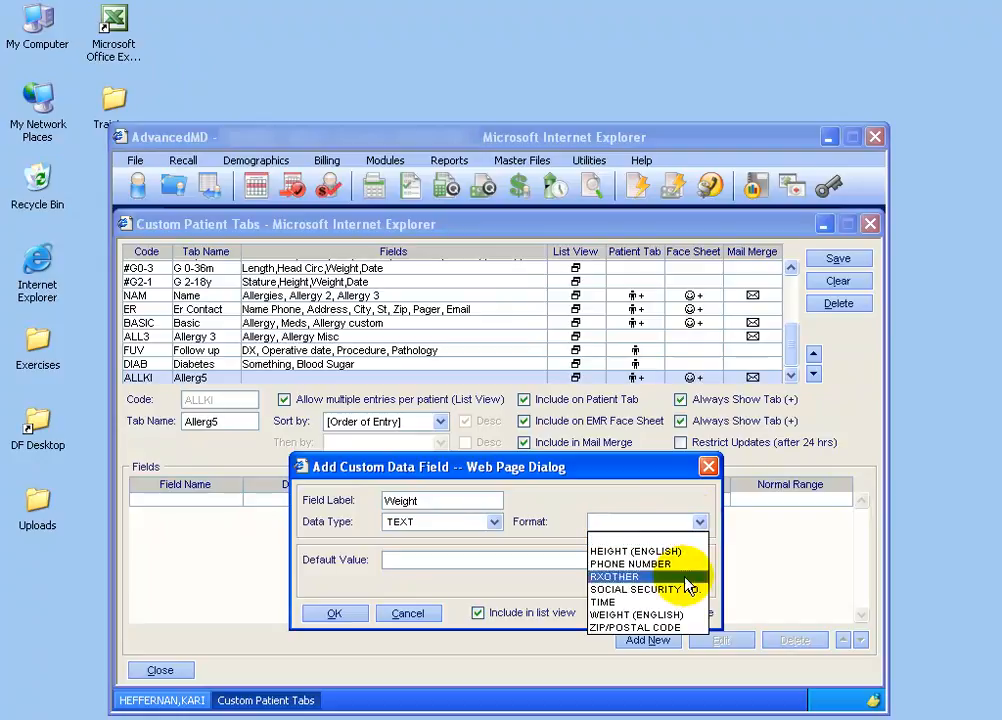
{"action": "left_click", "coordinate": [618, 614]}
{"action": "left_click", "coordinate": [605, 614]}
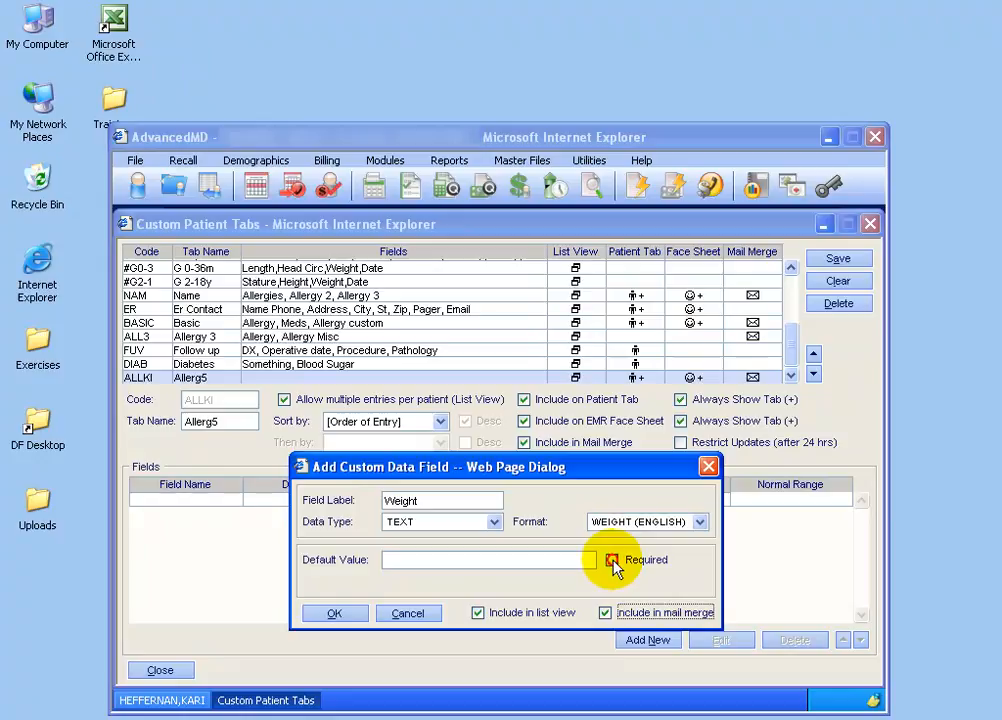
{"action": "left_click", "coordinate": [613, 562]}
{"action": "left_click", "coordinate": [352, 617]}
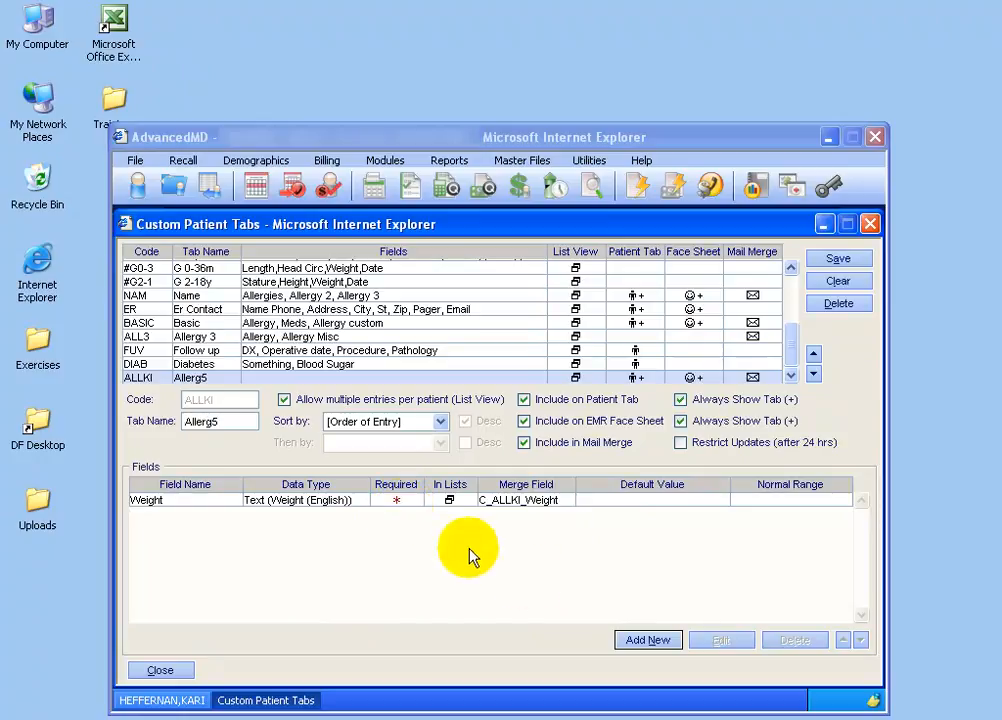
Start another custom data field for the Allerg5 tab and label it Height, with the TEXT data type
{"action": "left_click", "coordinate": [645, 640]}
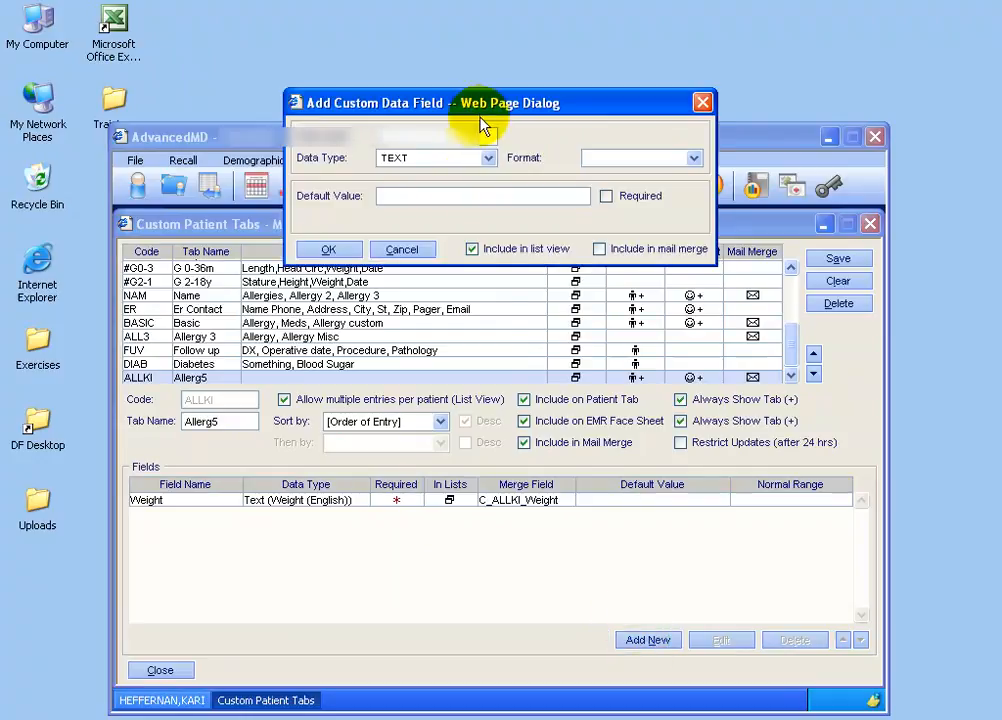
{"action": "left_click_drag", "start_coordinate": [478, 102], "coordinate": [476, 423]}
{"action": "left_click", "coordinate": [442, 463]}
{"action": "type", "text": "Height"}
{"action": "key", "text": "Tab"}
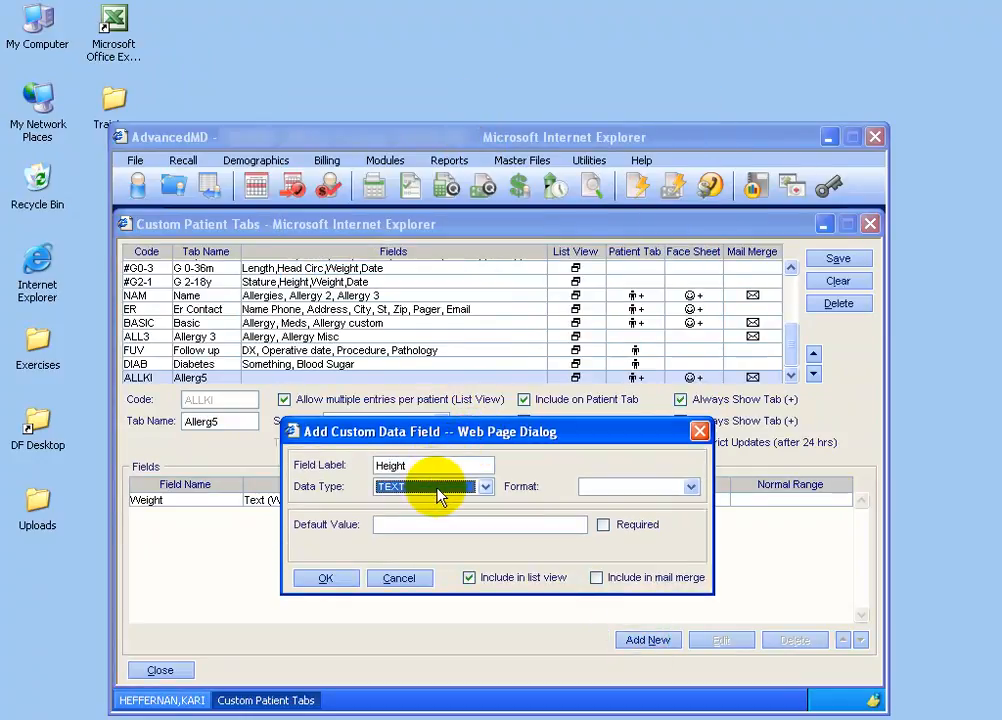
Give the Height field the HEIGHT (ENGLISH) format, make it required, include it in mail merge, and add it to the tab
{"action": "left_click", "coordinate": [690, 486]}
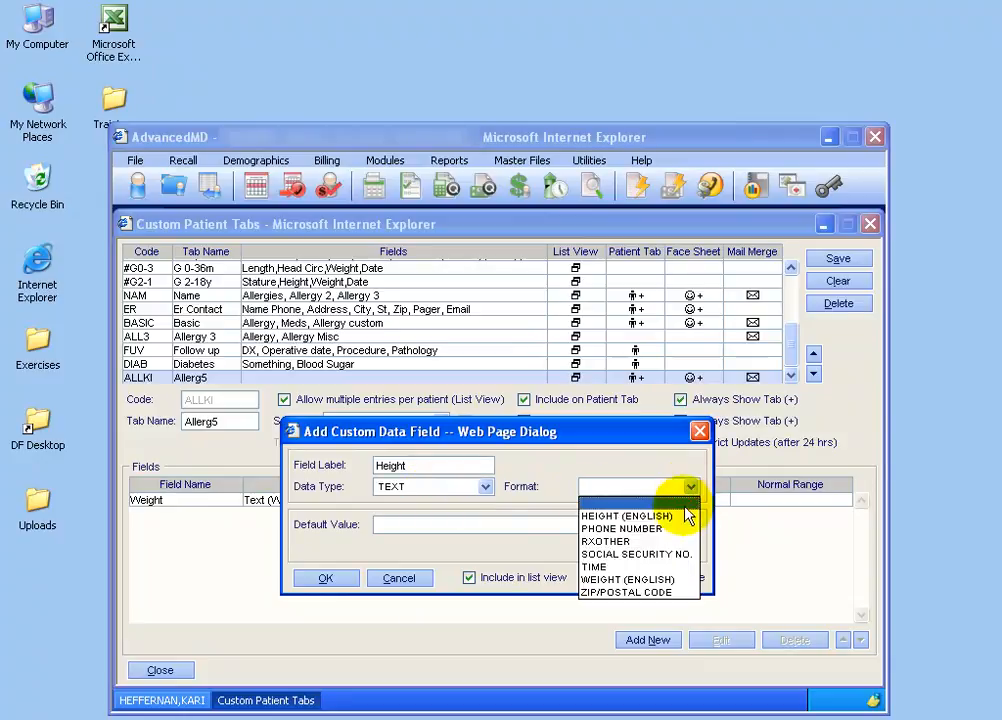
{"action": "left_click", "coordinate": [630, 516]}
{"action": "left_click", "coordinate": [603, 524]}
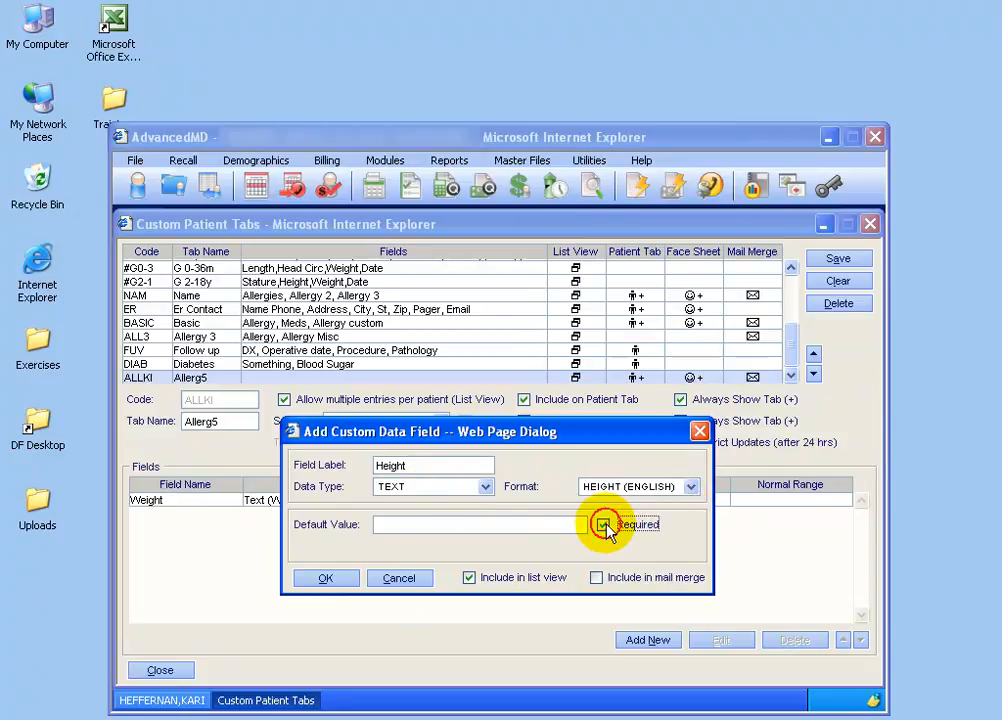
{"action": "left_click", "coordinate": [597, 577]}
{"action": "left_click", "coordinate": [325, 580]}
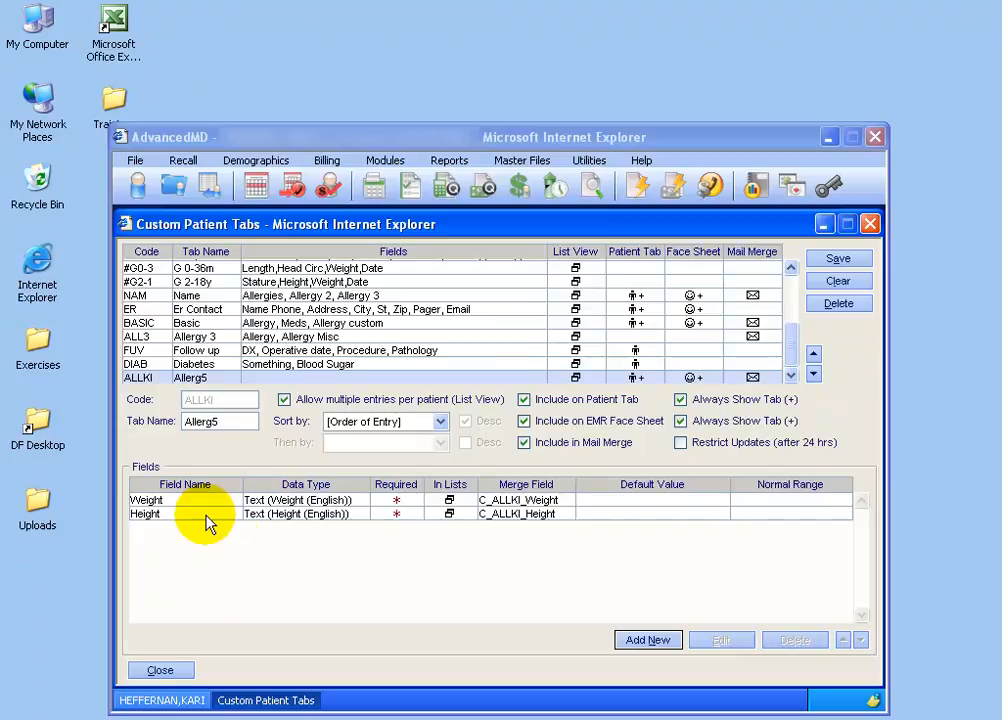
Add a required CALCULATED field labelled BMI, using the BMI calculation, and include it in mail merge
{"action": "left_click", "coordinate": [647, 640]}
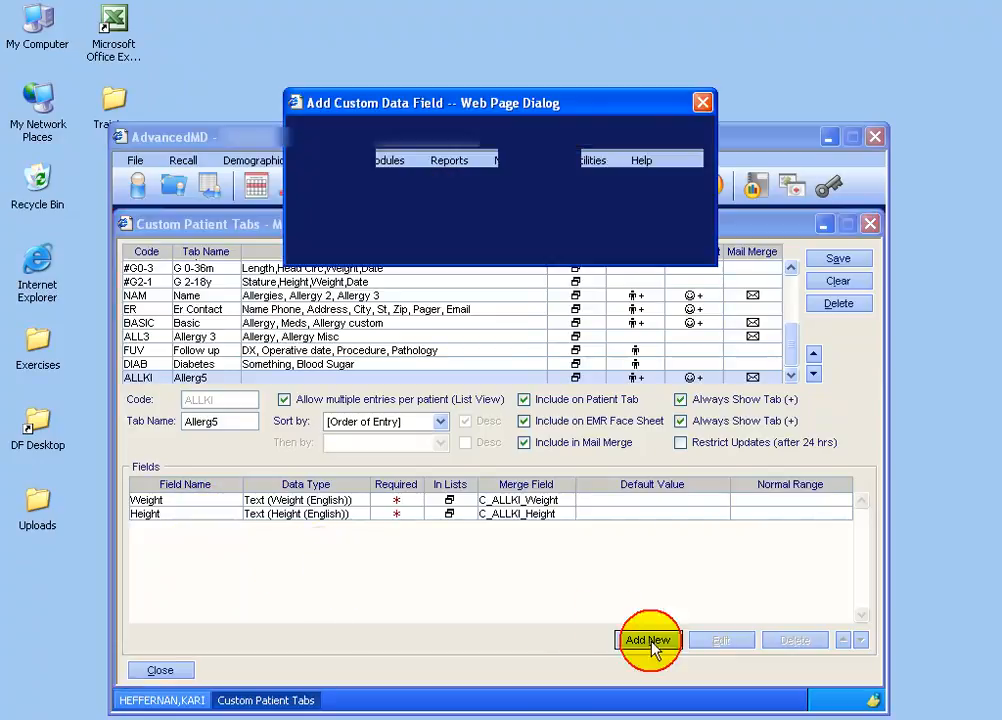
{"action": "left_click_drag", "start_coordinate": [507, 122], "coordinate": [505, 440]}
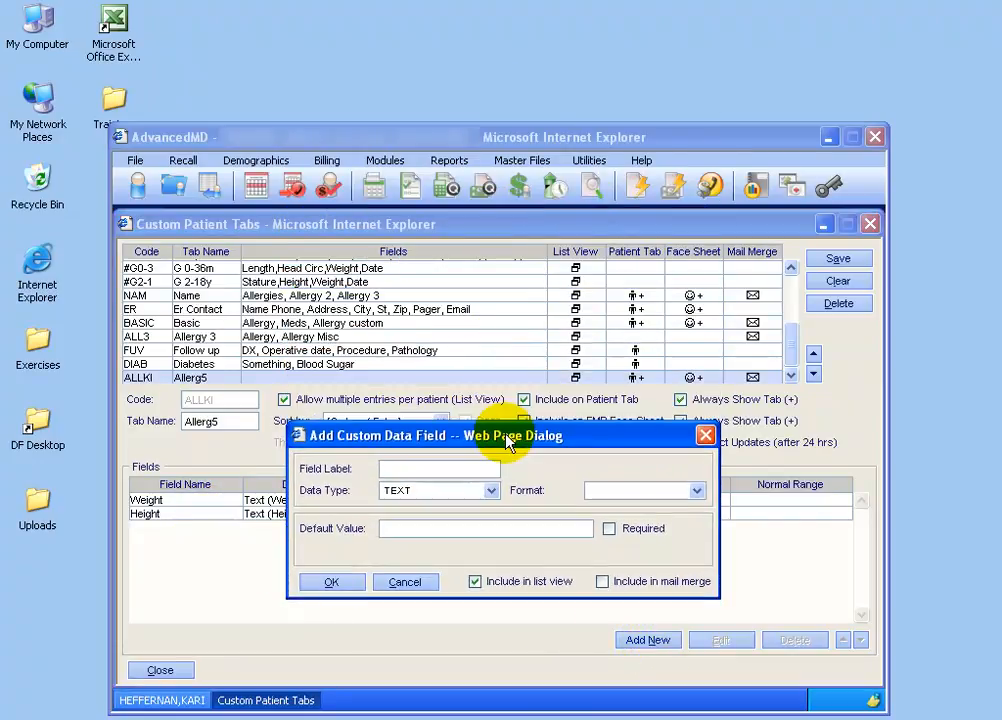
{"action": "type", "text": "BMI"}
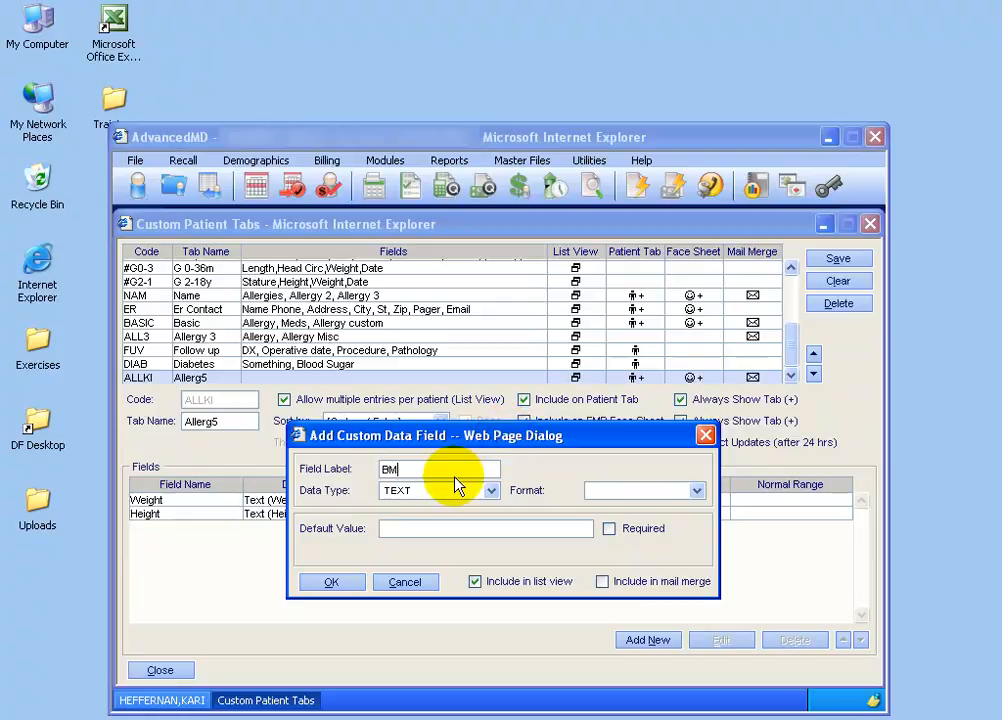
{"action": "left_click", "coordinate": [491, 490]}
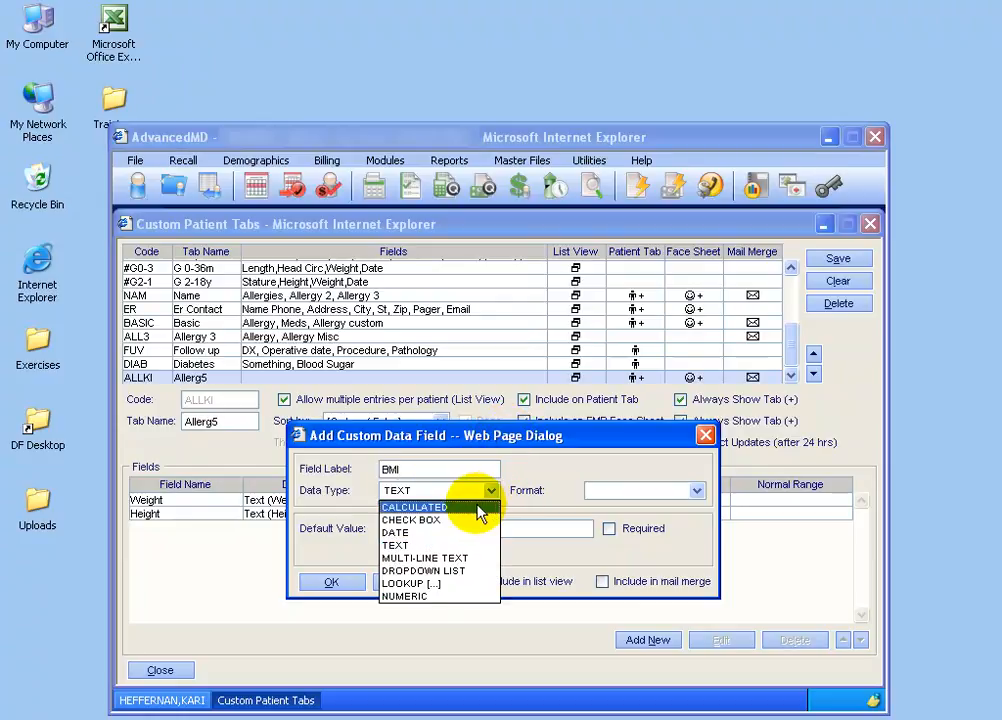
{"action": "left_click", "coordinate": [474, 507]}
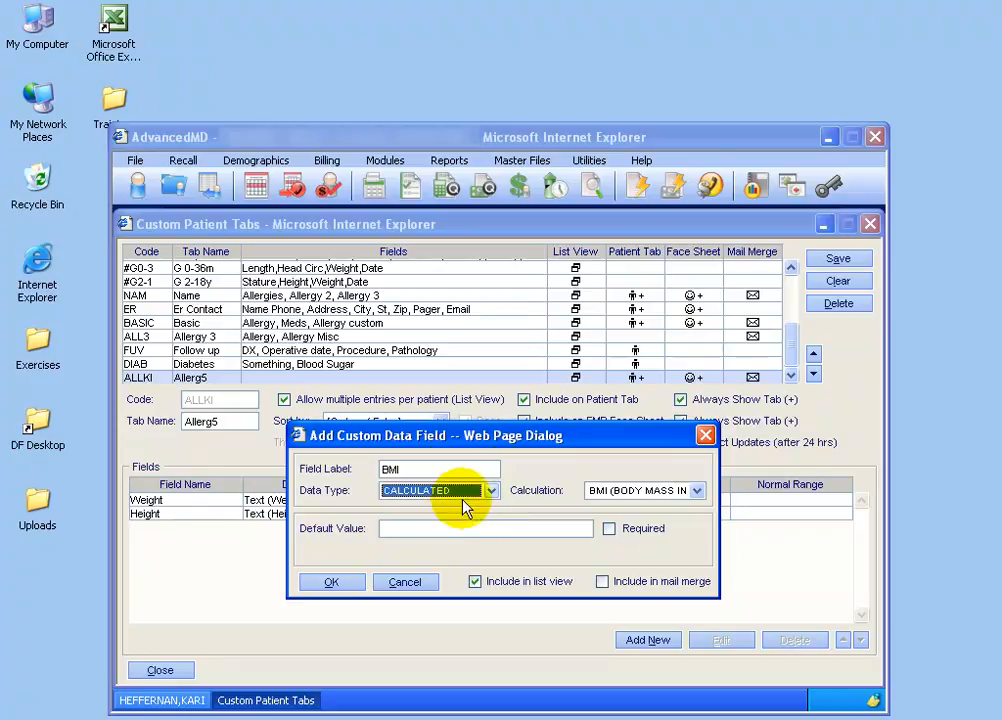
{"action": "left_click", "coordinate": [609, 528]}
{"action": "left_click", "coordinate": [601, 581]}
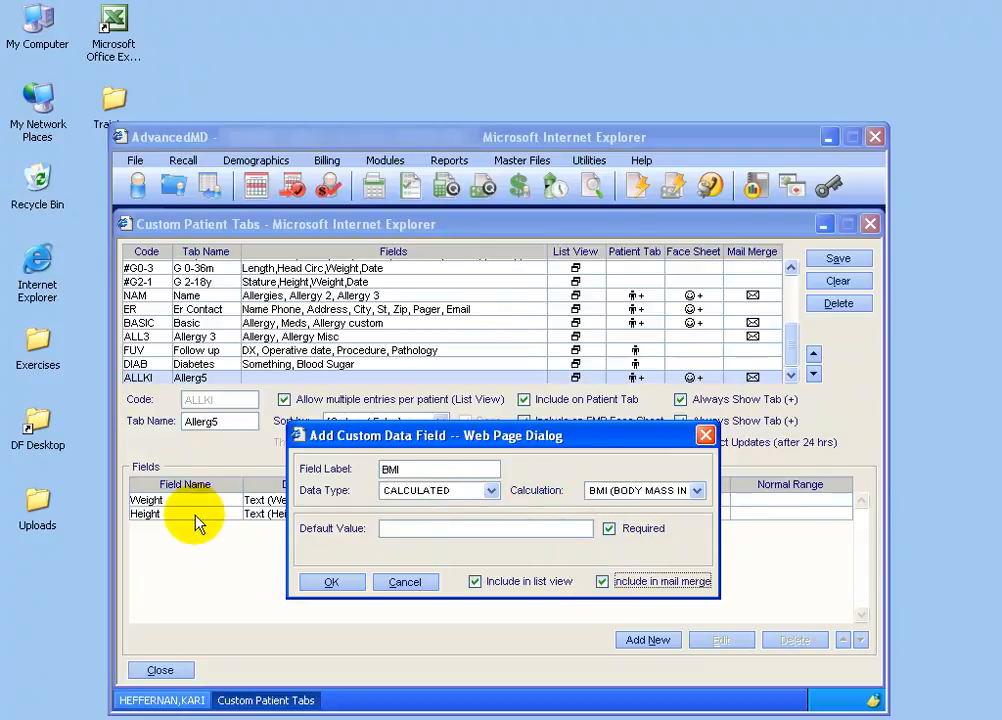
{"action": "left_click", "coordinate": [332, 584]}
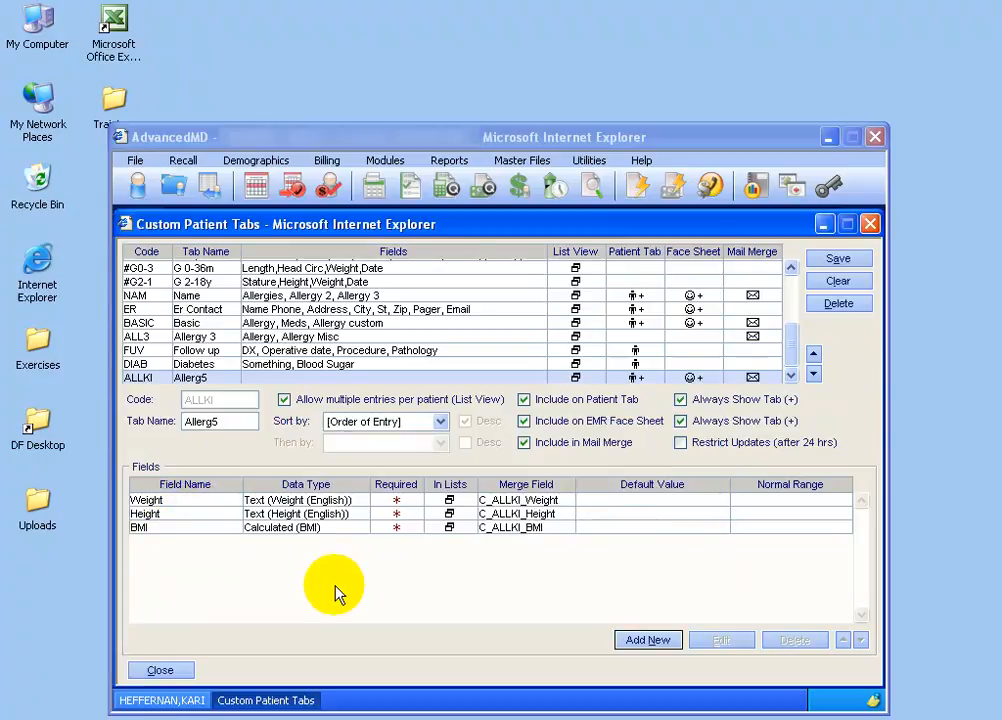
Start another custom data field and examine the default value options for the DATE data type
{"action": "left_click", "coordinate": [638, 642]}
{"action": "left_click_drag", "start_coordinate": [558, 150], "coordinate": [535, 407]}
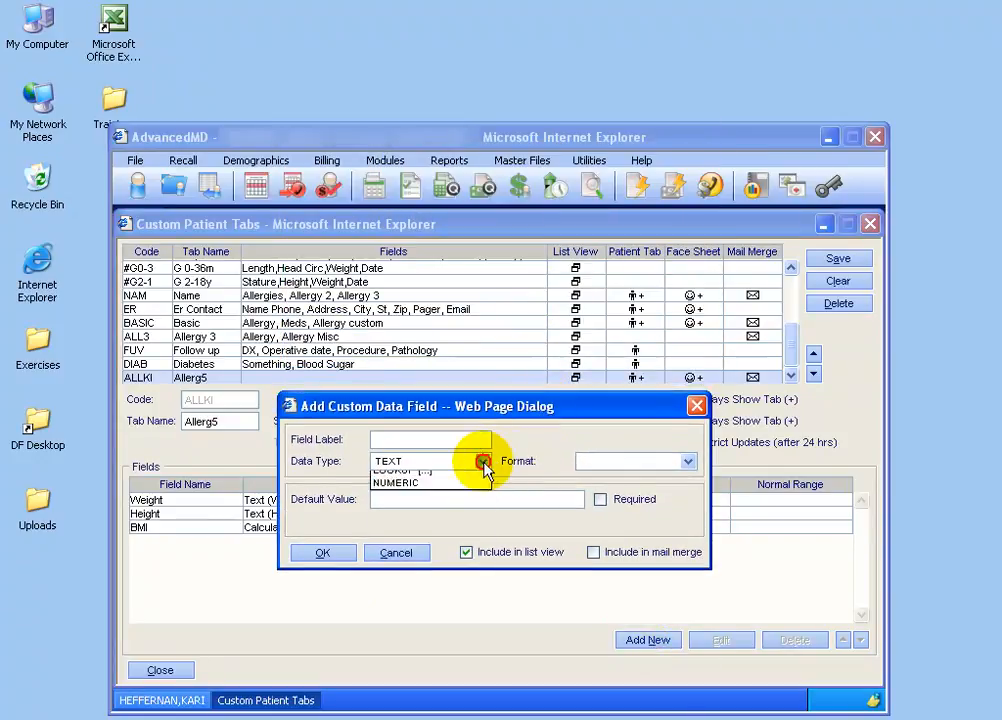
{"action": "left_click", "coordinate": [483, 462]}
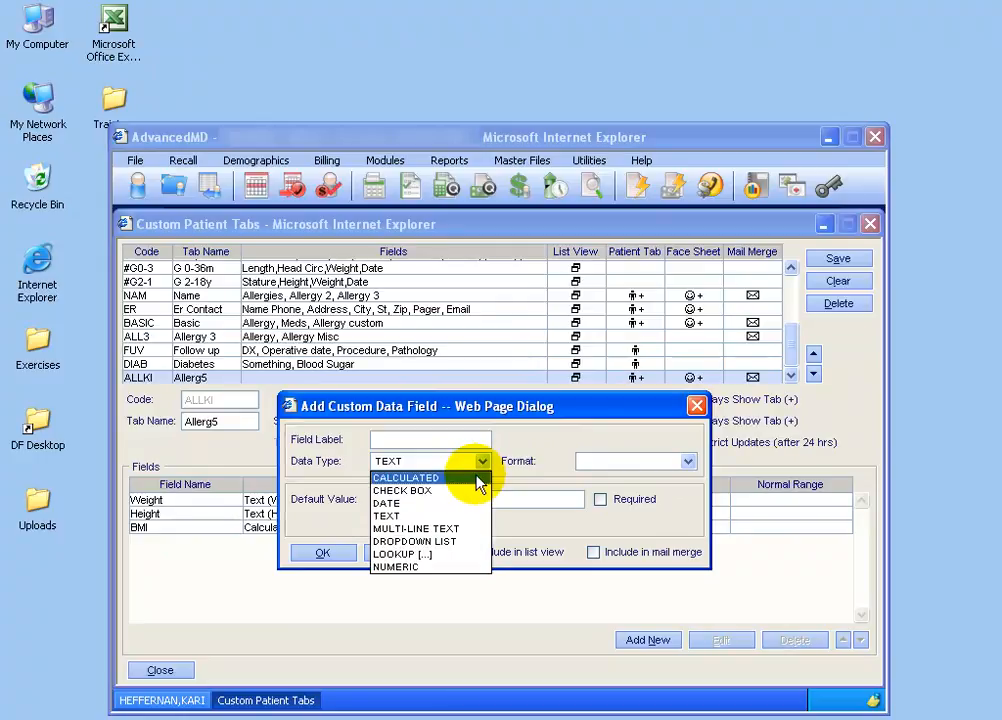
{"action": "left_click", "coordinate": [431, 505]}
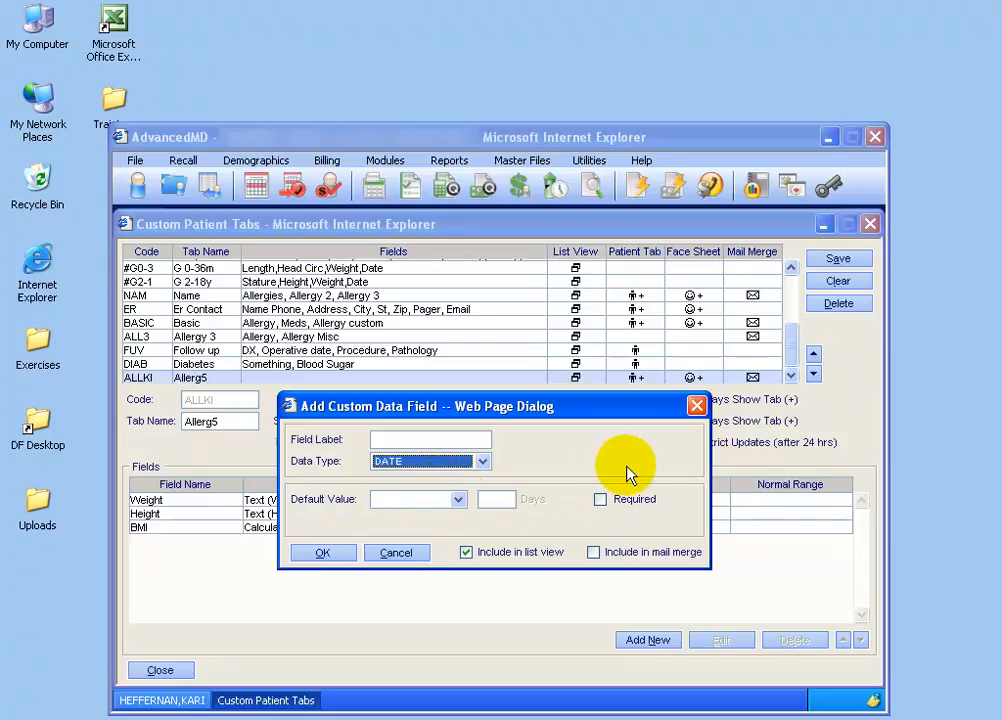
{"action": "left_click", "coordinate": [458, 499]}
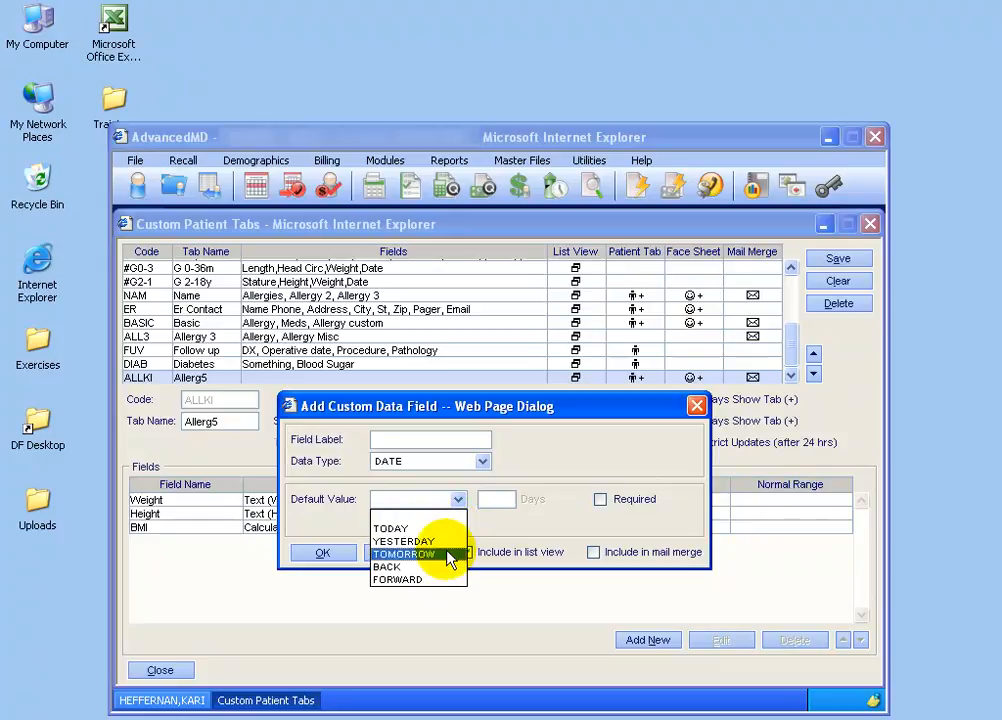
{"action": "left_click", "coordinate": [472, 488]}
Switch the new field's data type to DROPDOWN LIST and examine the dropdown lists it can use
{"action": "left_click", "coordinate": [480, 462]}
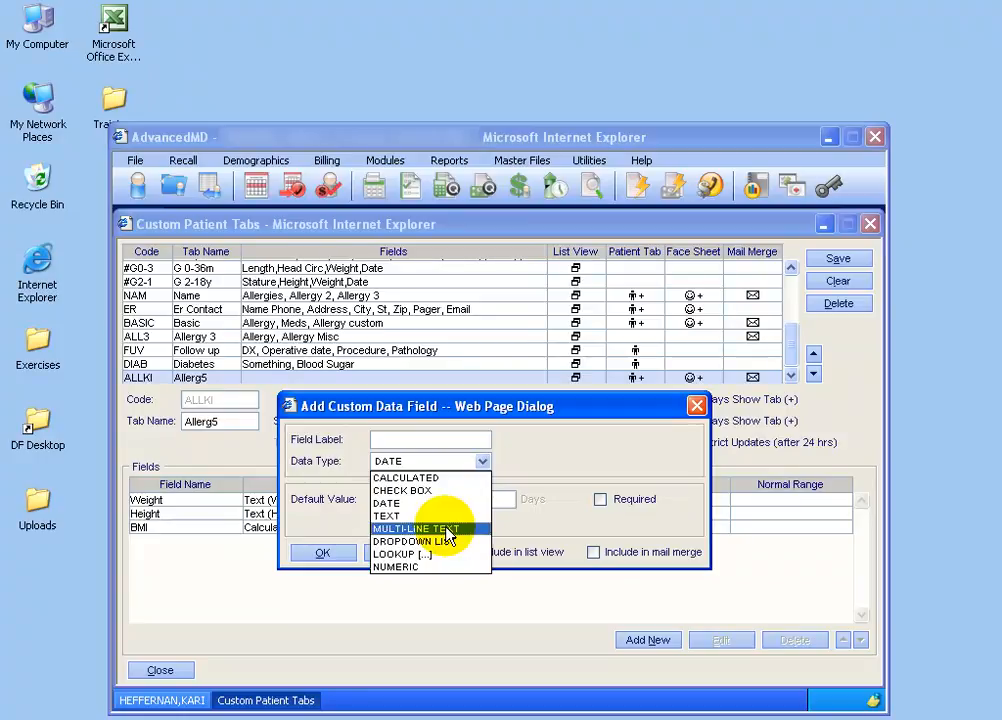
{"action": "left_click", "coordinate": [446, 542]}
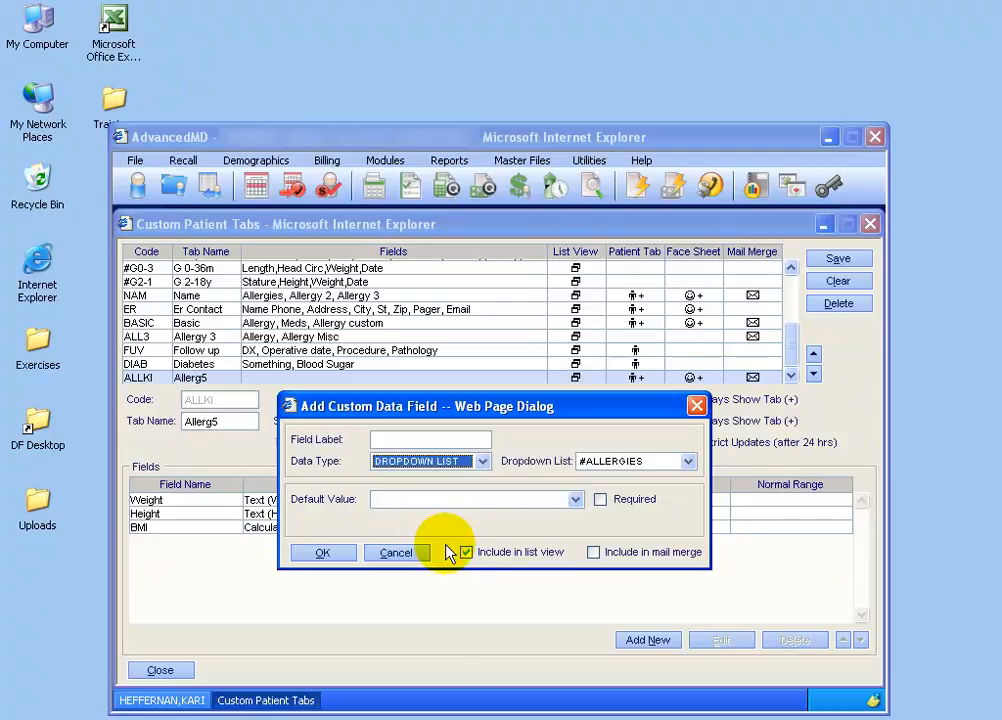
{"action": "left_click", "coordinate": [685, 462]}
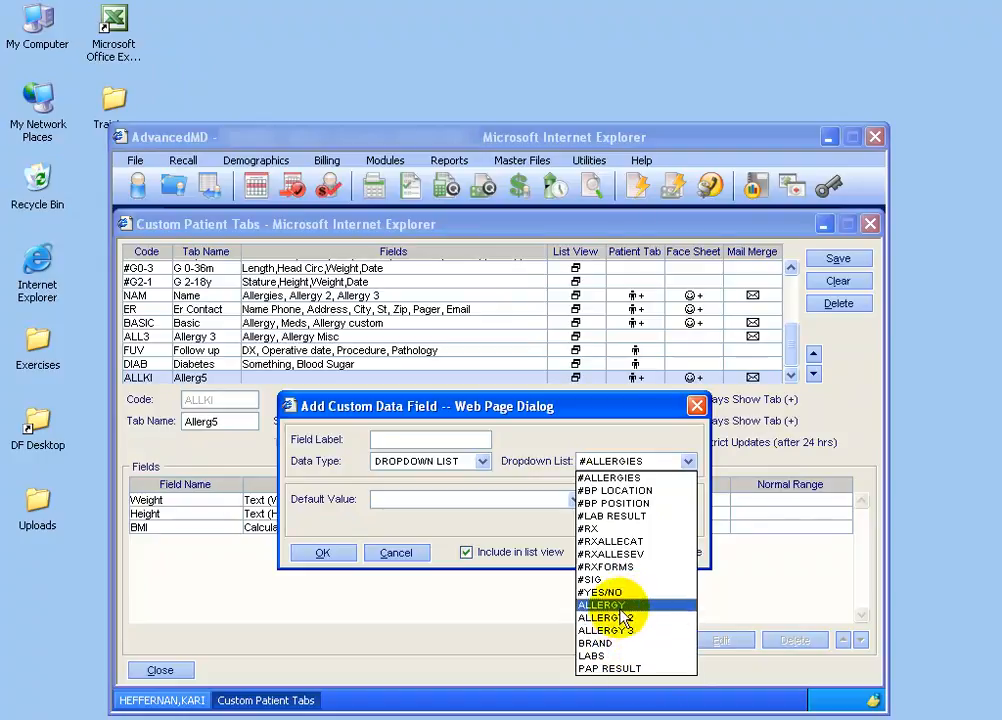
{"action": "left_click", "coordinate": [510, 459]}
Switch the new field's data type to LOOKUP and examine the available lookup types
{"action": "left_click", "coordinate": [481, 462]}
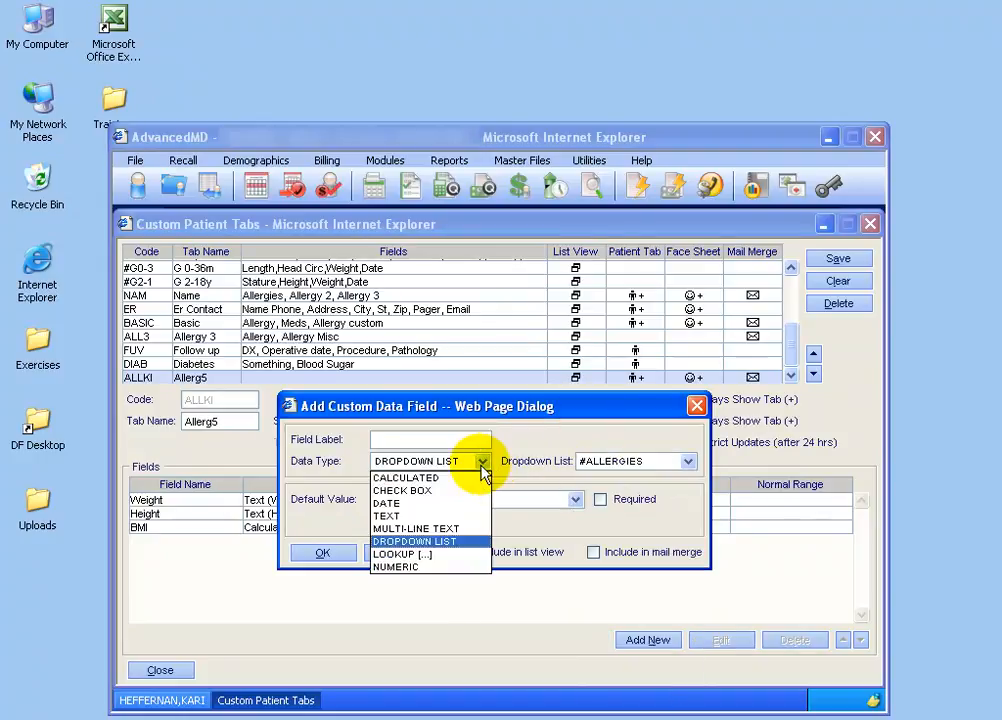
{"action": "left_click", "coordinate": [465, 555]}
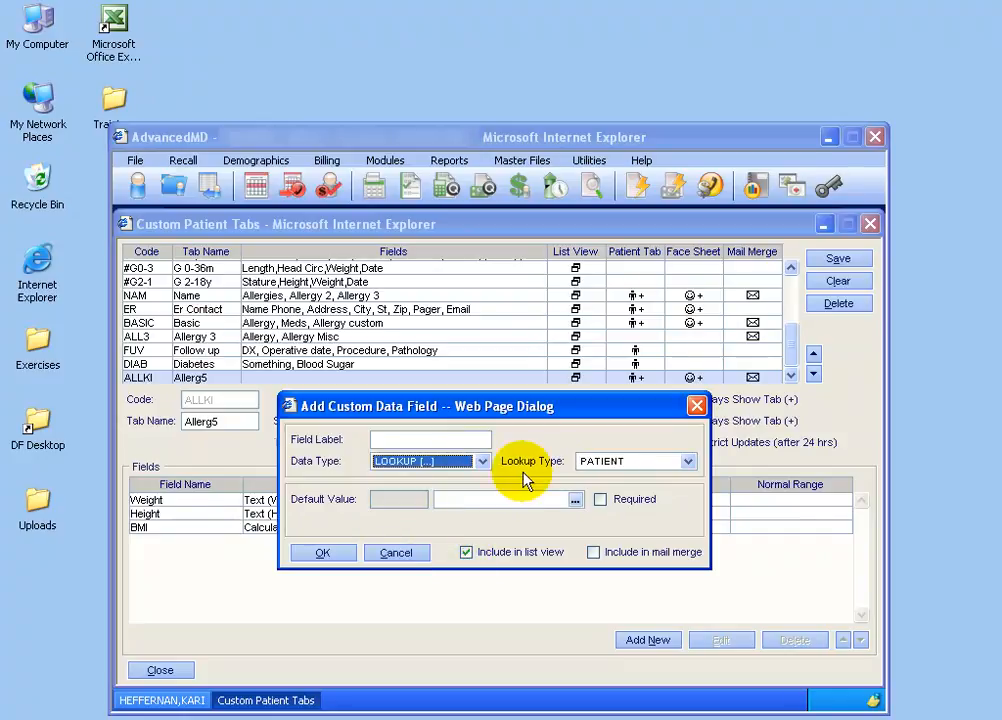
{"action": "left_click", "coordinate": [688, 462]}
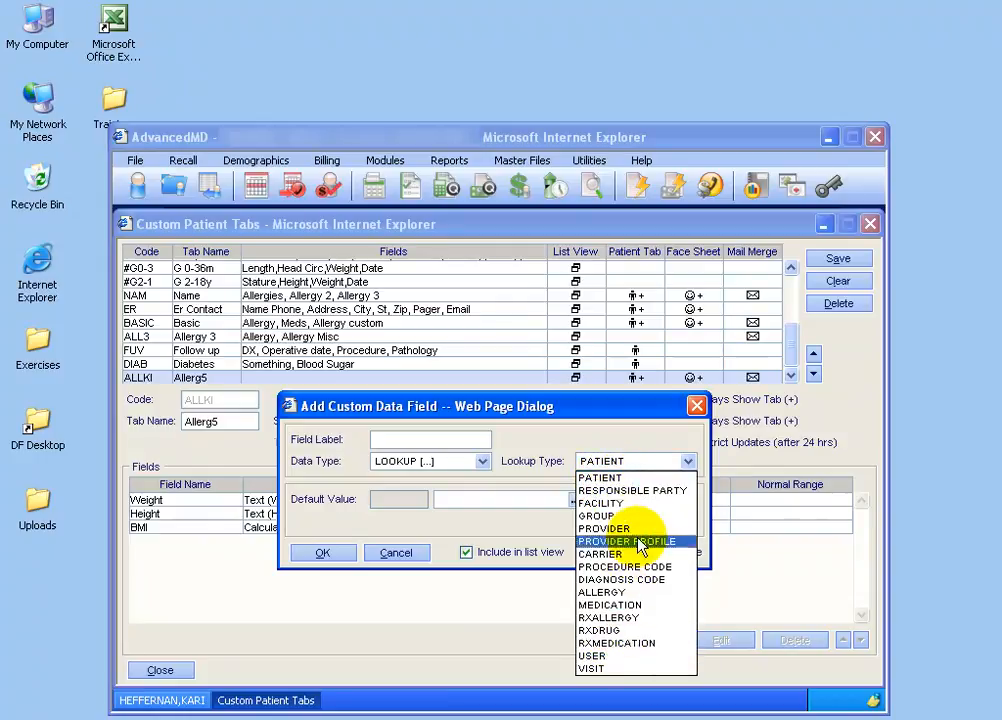
{"action": "left_click", "coordinate": [625, 437]}
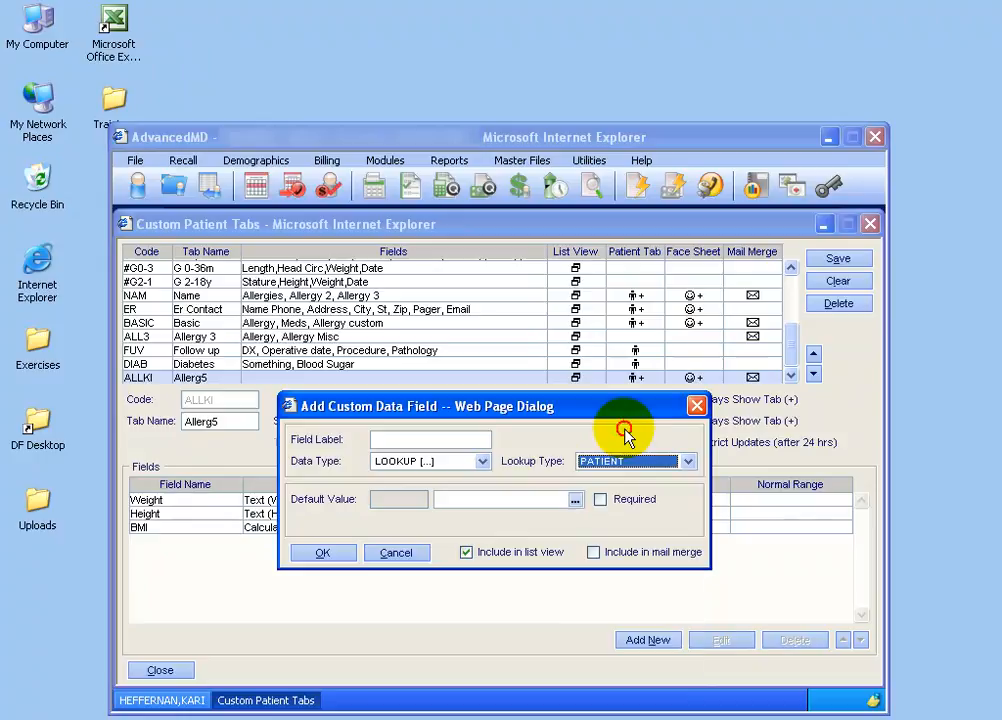
Switch the new field's data type to NUMERIC and examine the available decimals options
{"action": "left_click", "coordinate": [482, 463]}
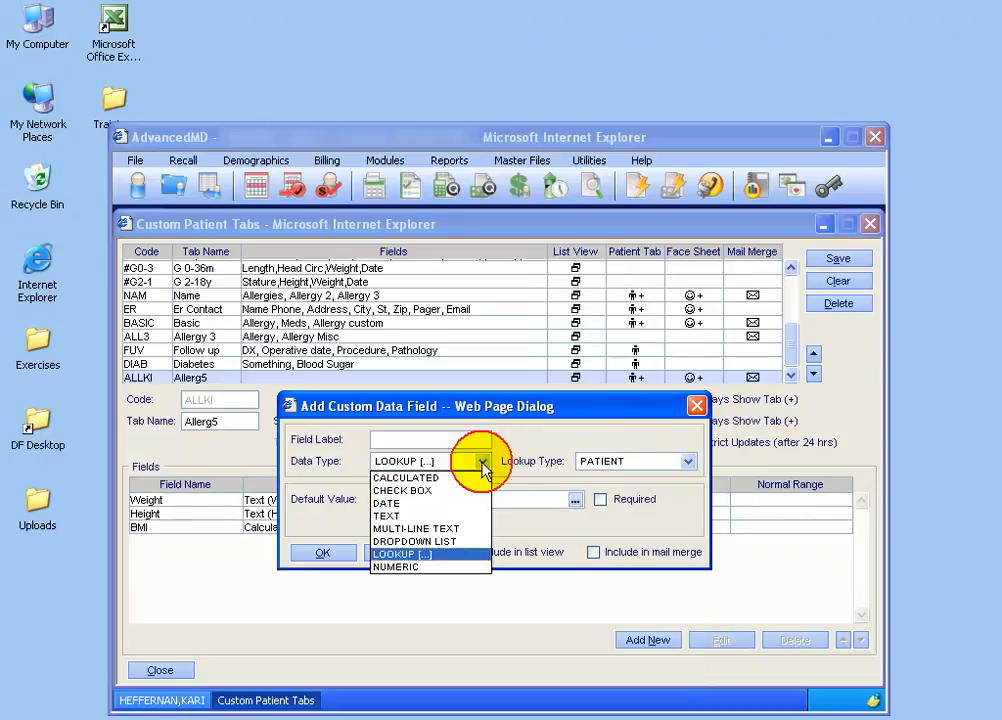
{"action": "left_click", "coordinate": [448, 565]}
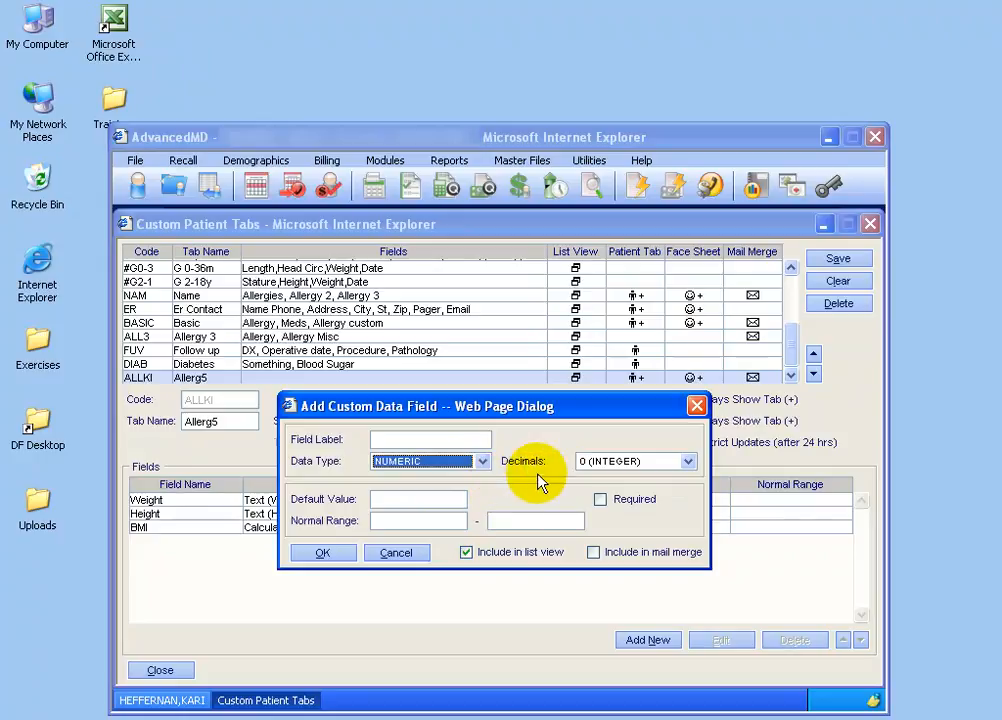
{"action": "left_click", "coordinate": [688, 461]}
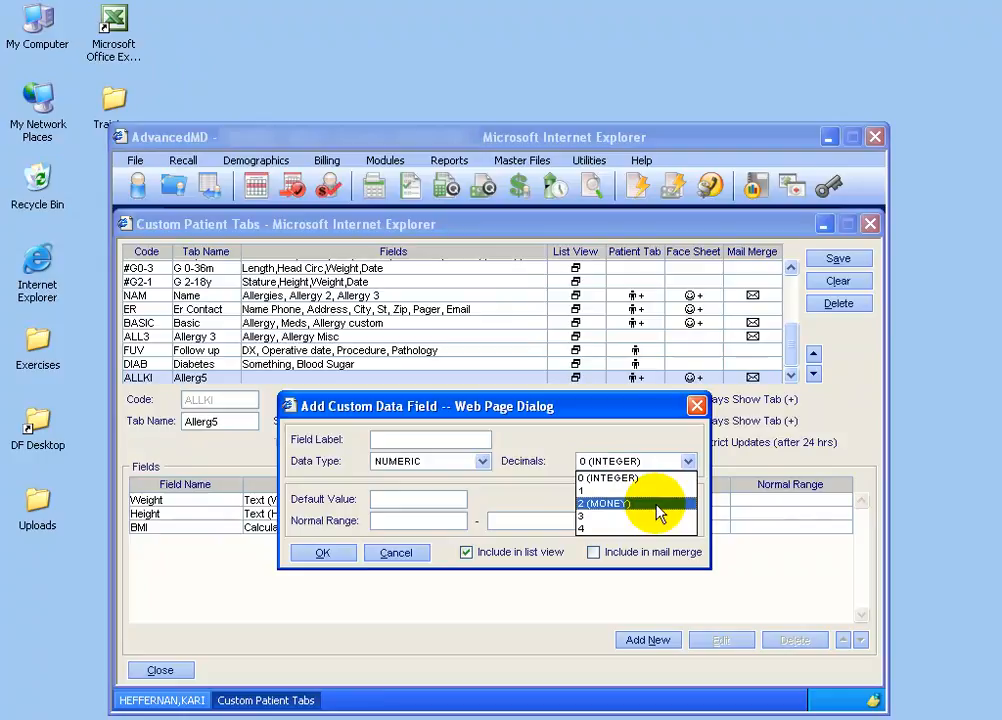
{"action": "left_click", "coordinate": [540, 445]}
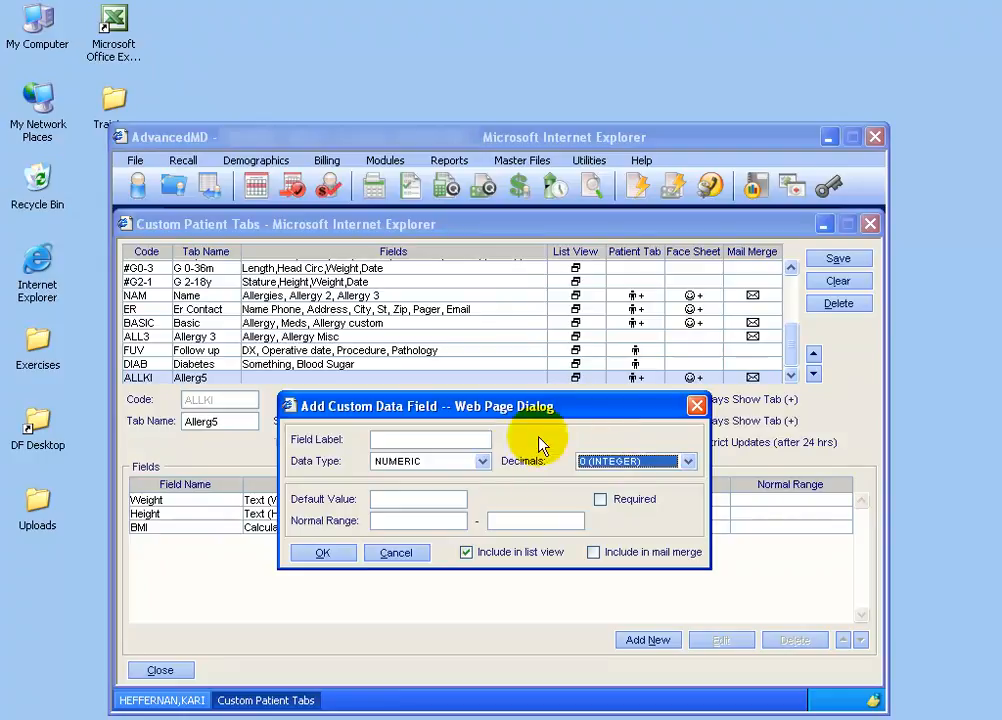
Make the new field a CHECK BOX labelled Acute, include it in mail merge, and add it to the tab
{"action": "left_click", "coordinate": [483, 462]}
{"action": "left_click", "coordinate": [477, 492]}
{"action": "left_click", "coordinate": [433, 439]}
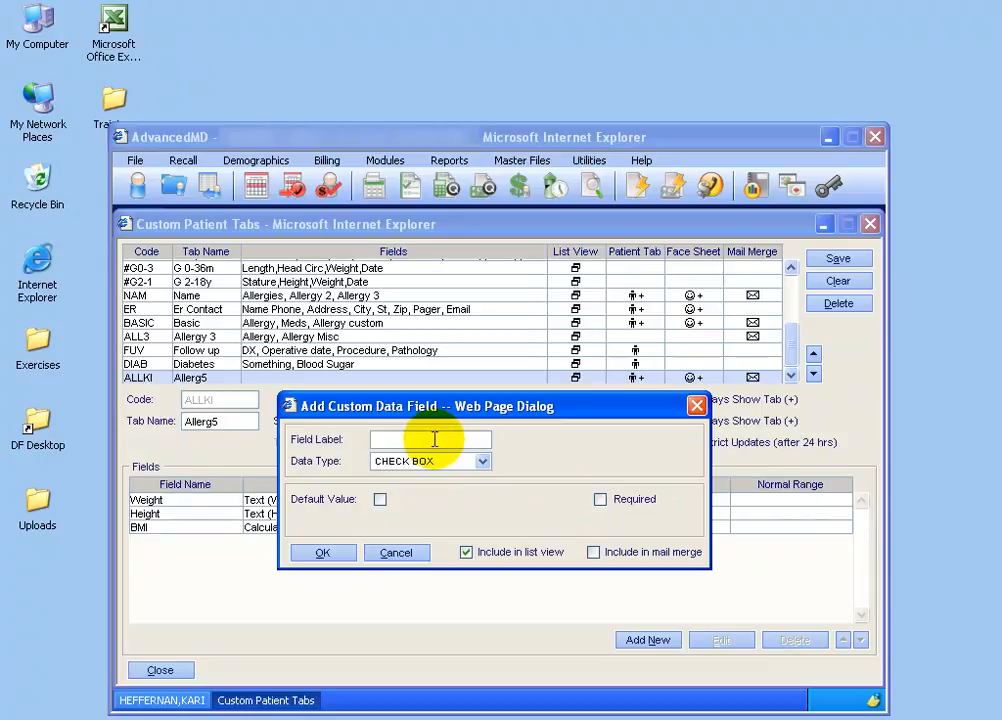
{"action": "type", "text": "Acute"}
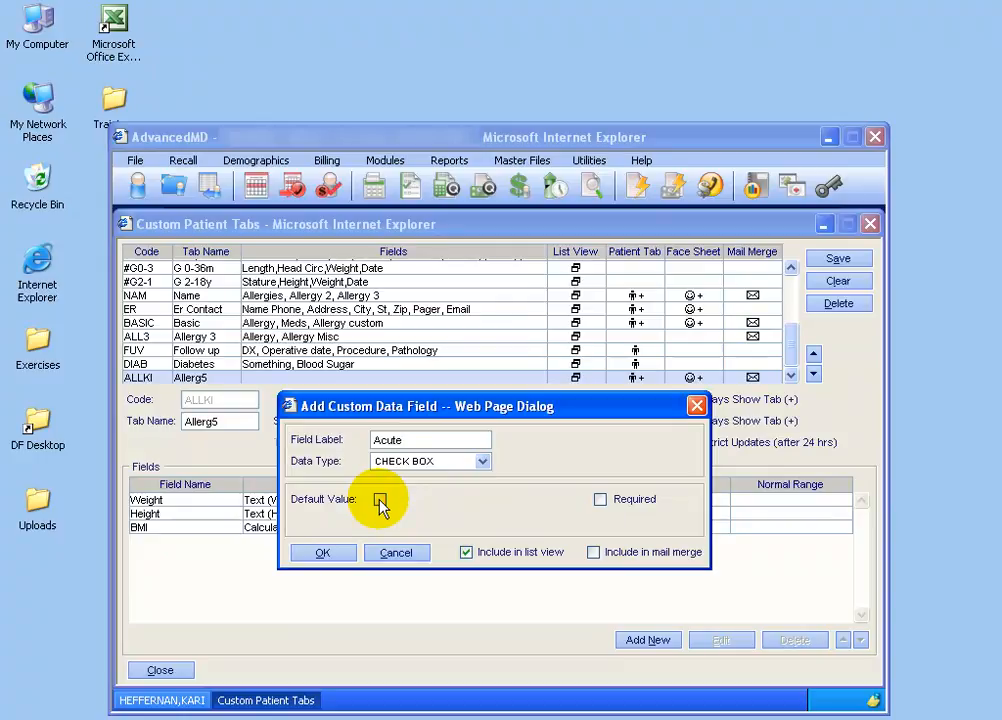
{"action": "left_click", "coordinate": [596, 554]}
{"action": "left_click", "coordinate": [322, 556]}
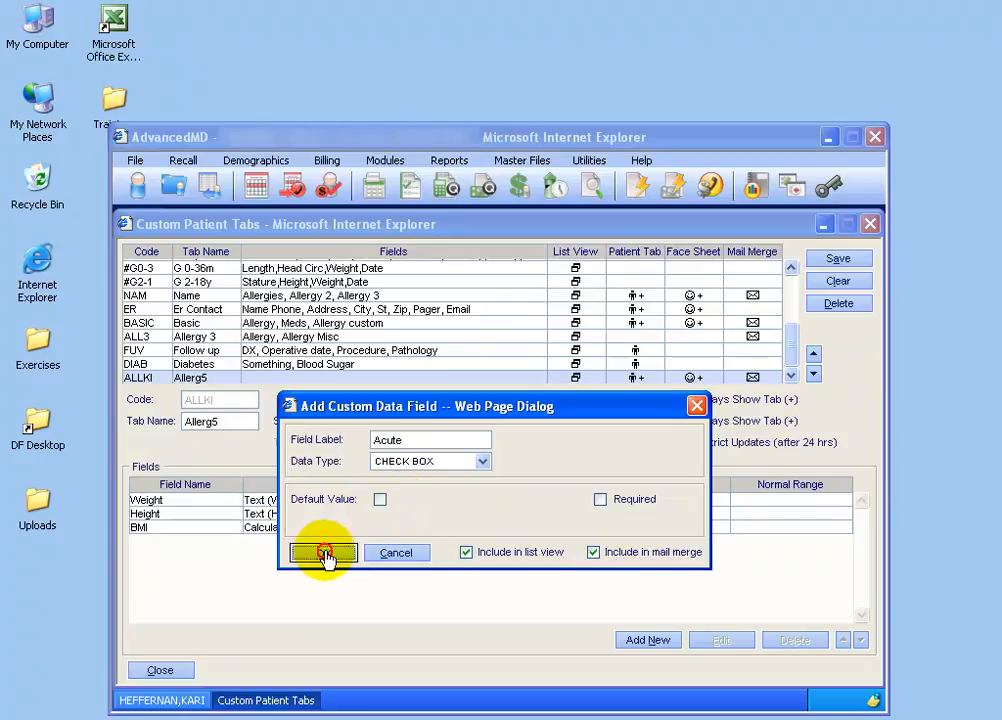
Add another CHECK BOX field labelled Chronic to the tab and include it in mail merge
{"action": "left_click", "coordinate": [648, 640]}
{"action": "left_click_drag", "start_coordinate": [503, 112], "coordinate": [483, 455]}
{"action": "type", "text": "Chronic"}
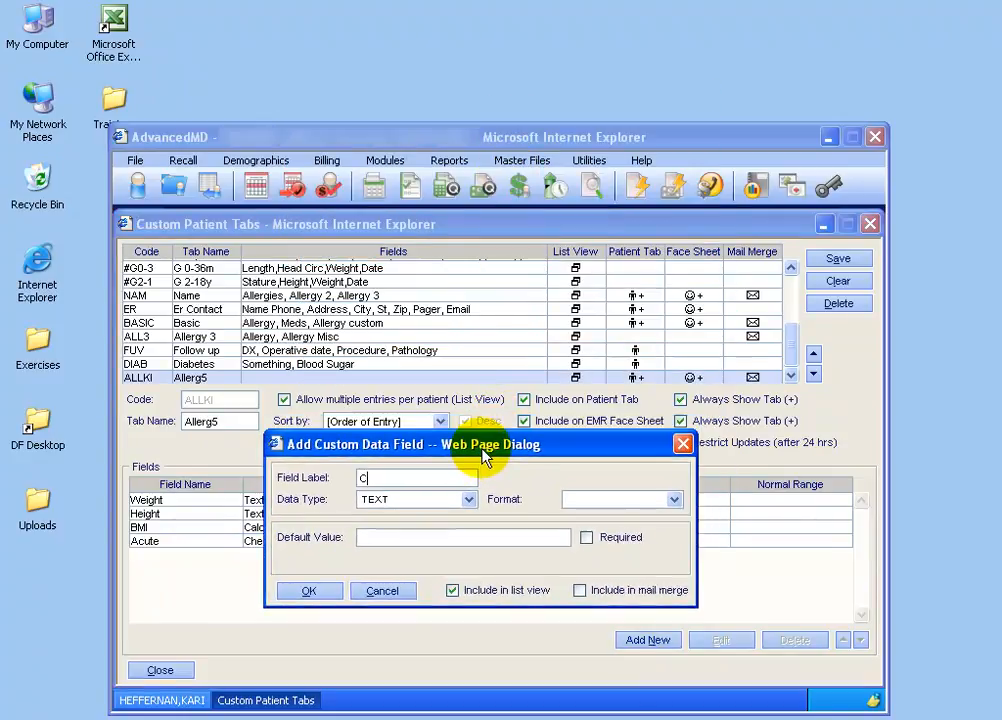
{"action": "left_click", "coordinate": [468, 499]}
{"action": "left_click", "coordinate": [447, 529]}
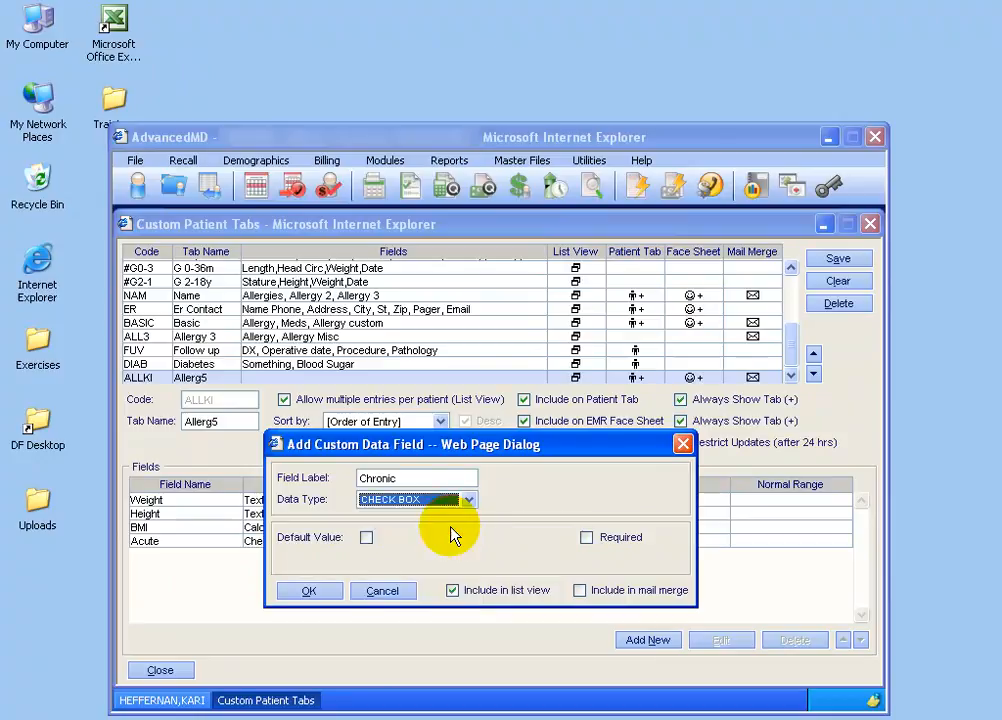
{"action": "left_click", "coordinate": [580, 590]}
{"action": "left_click", "coordinate": [311, 591]}
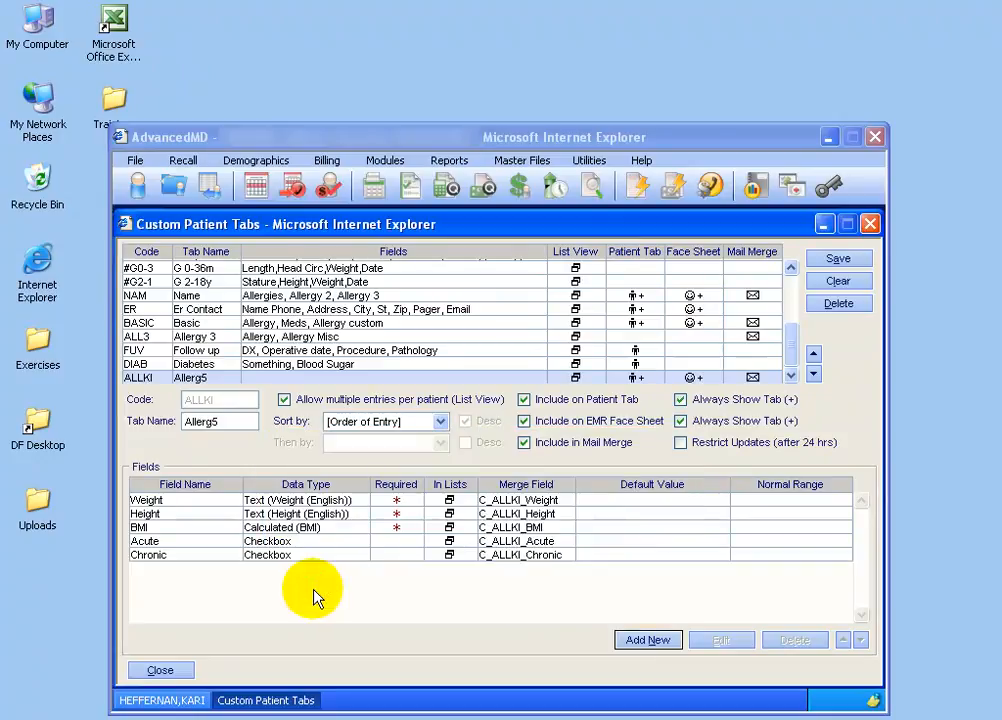
Start a new DROPDOWN LIST field, examine the dropdown lists it can use, and cancel the field
{"action": "left_click", "coordinate": [640, 640]}
{"action": "left_click_drag", "start_coordinate": [544, 110], "coordinate": [510, 443]}
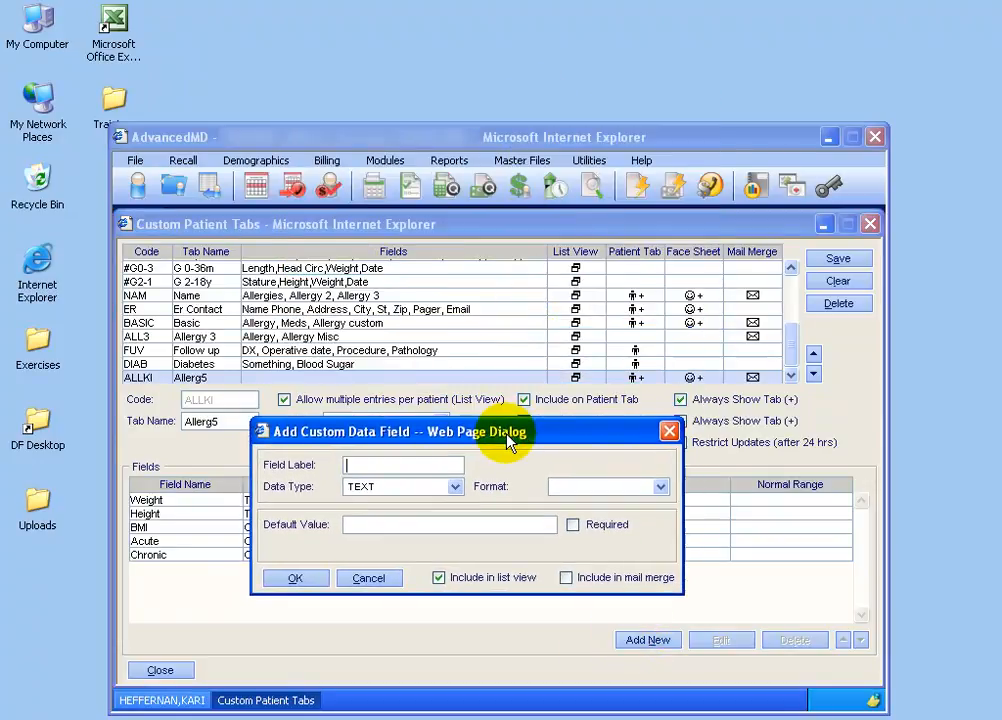
{"action": "left_click", "coordinate": [455, 488]}
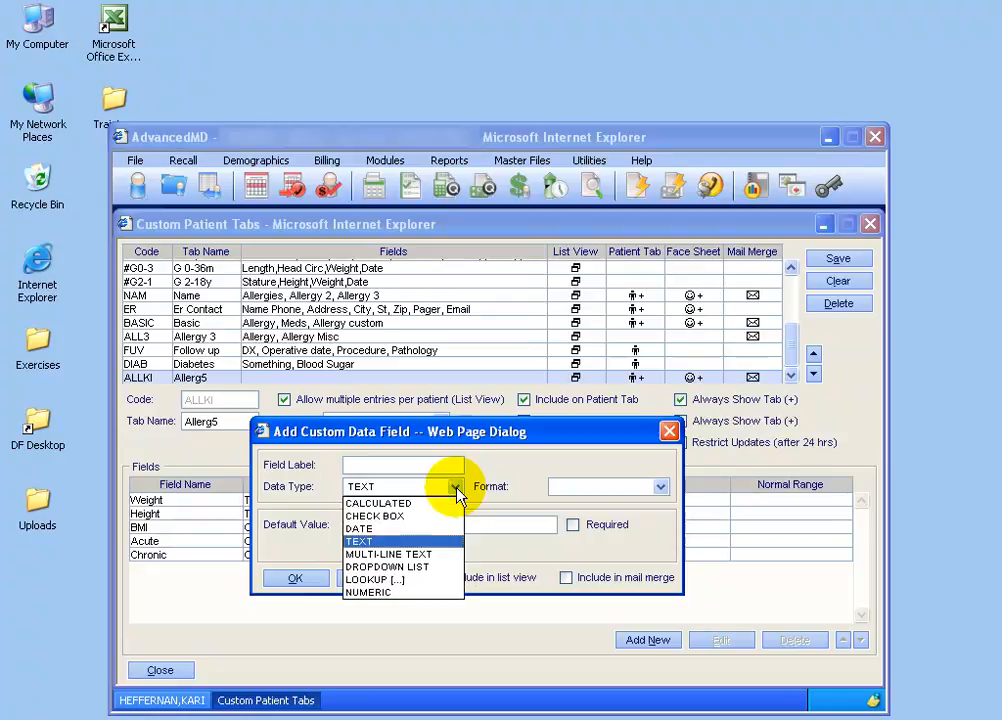
{"action": "left_click", "coordinate": [432, 567]}
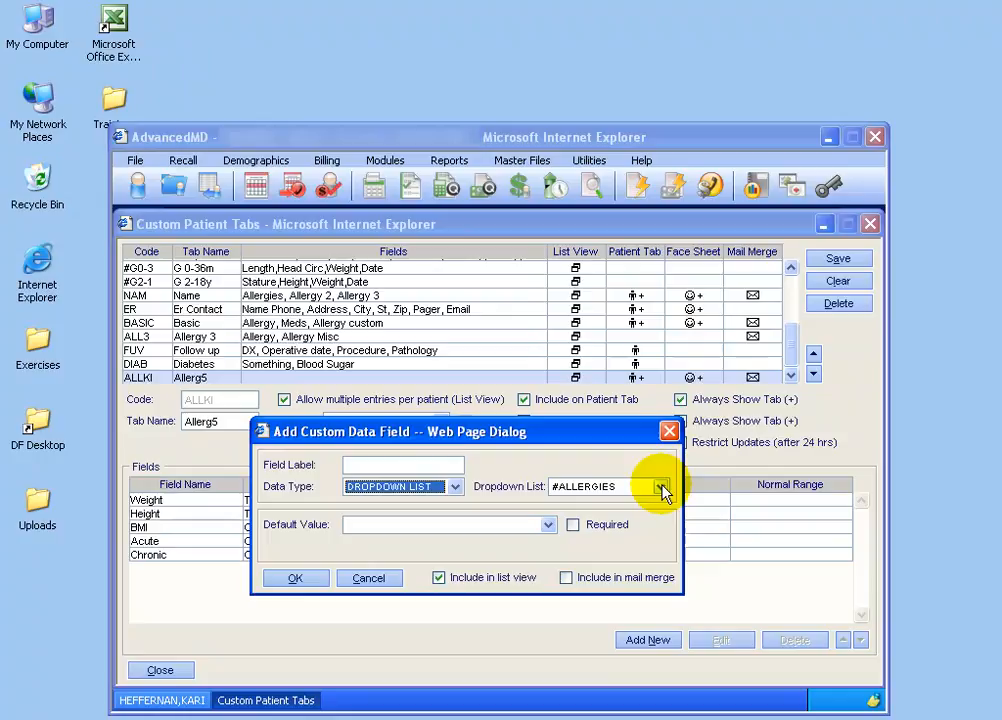
{"action": "left_click", "coordinate": [661, 487]}
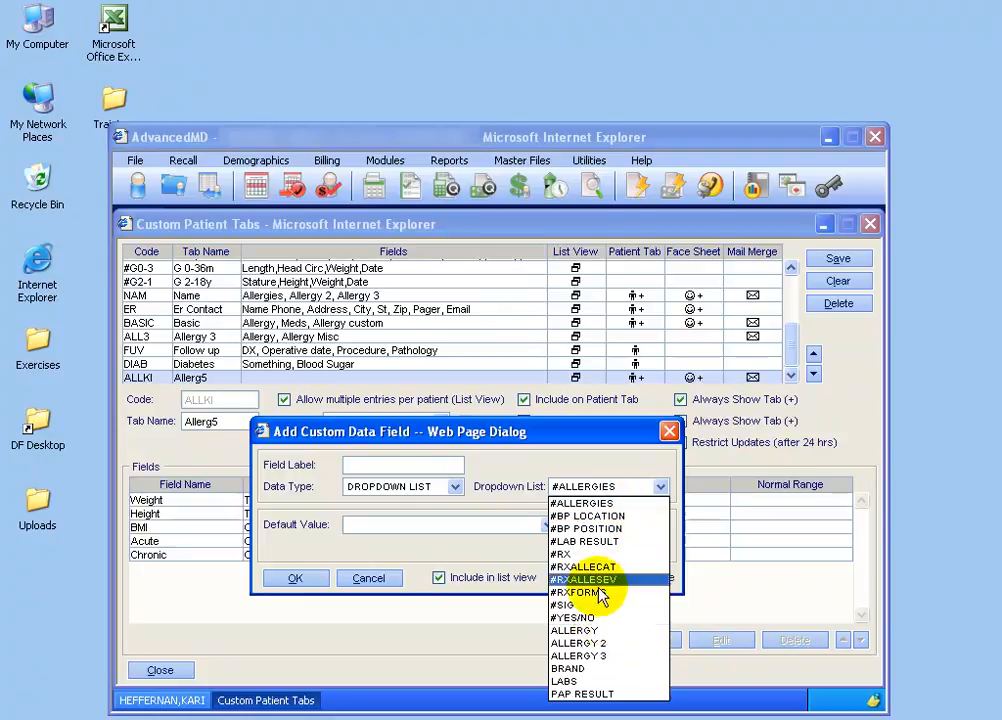
{"action": "left_click", "coordinate": [488, 440]}
{"action": "left_click", "coordinate": [369, 578]}
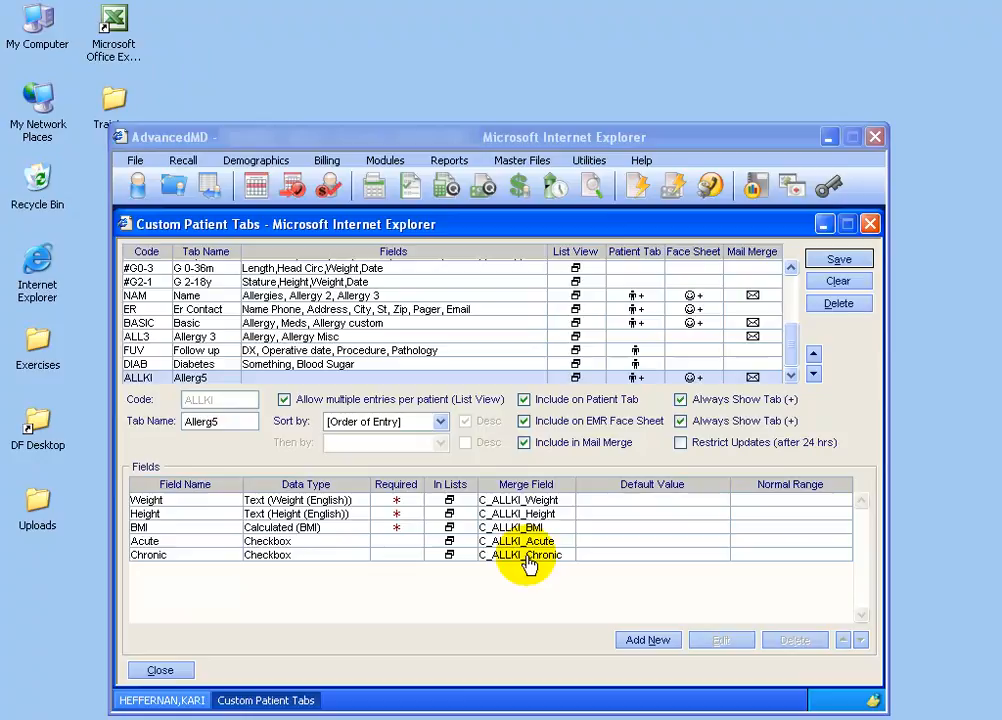
Open the setup window for Custom Dropdown Lists
{"action": "left_click", "coordinate": [532, 166]}
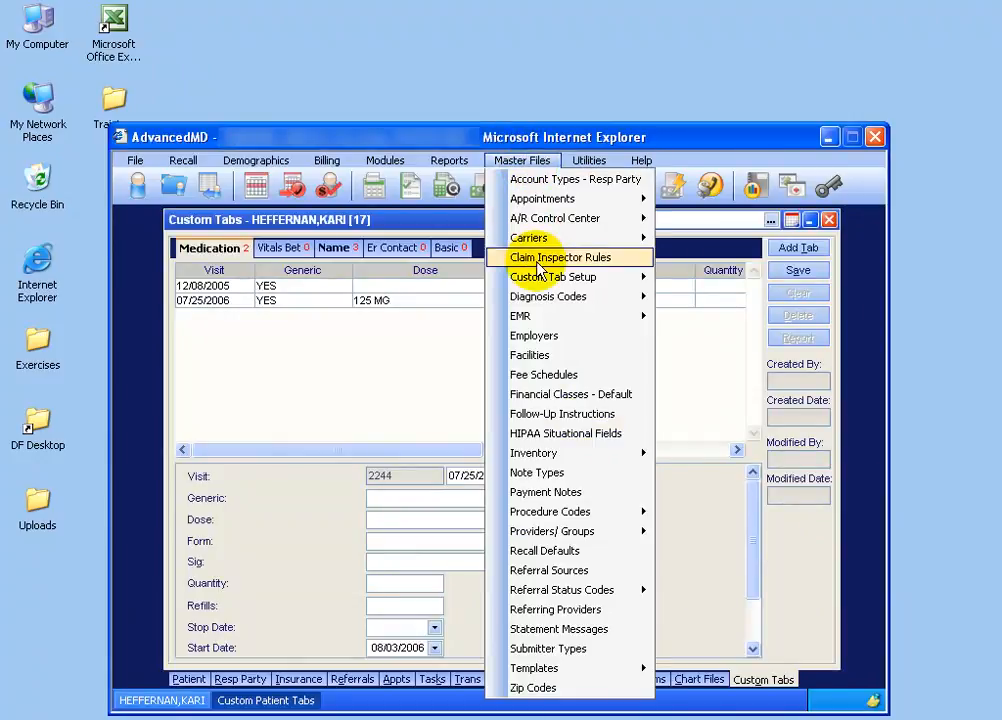
{"action": "mouse_move", "coordinate": [543, 276]}
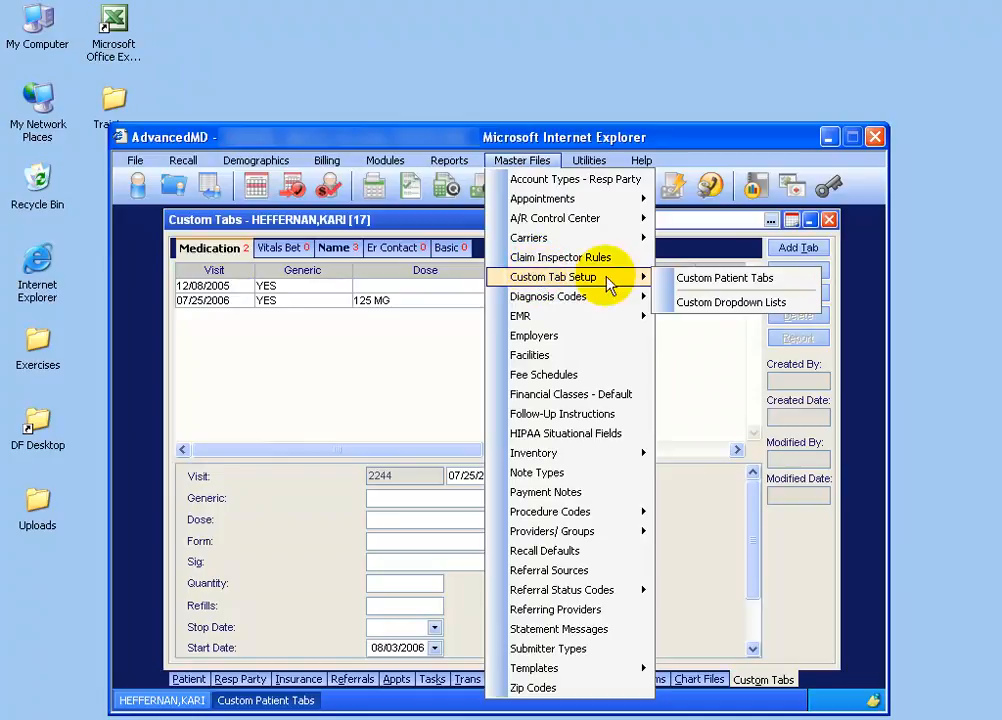
{"action": "left_click", "coordinate": [718, 310]}
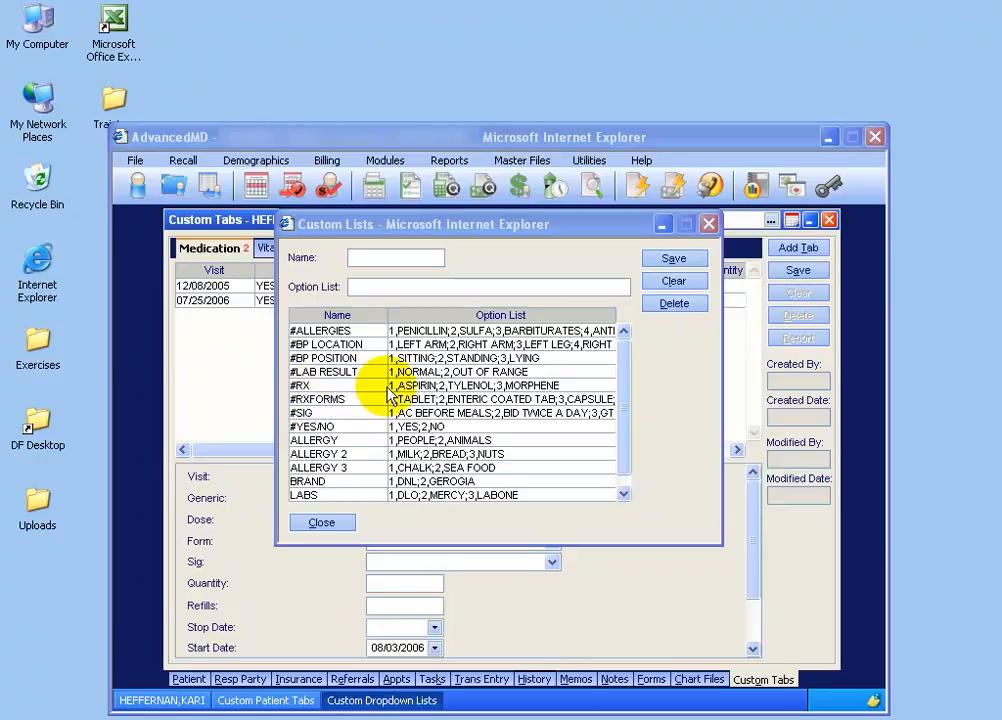
Examine the existing custom lists and the full option list of #ALLERGIES, and clear the entry form
{"action": "left_click_drag", "start_coordinate": [624, 409], "coordinate": [626, 438]}
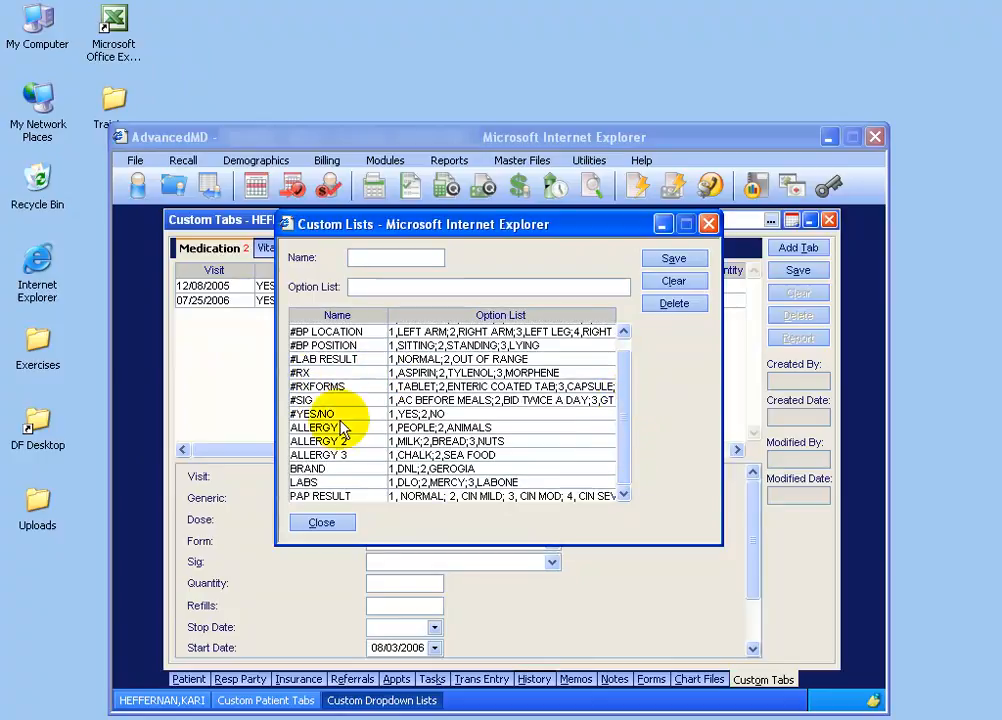
{"action": "left_click_drag", "start_coordinate": [624, 420], "coordinate": [624, 377]}
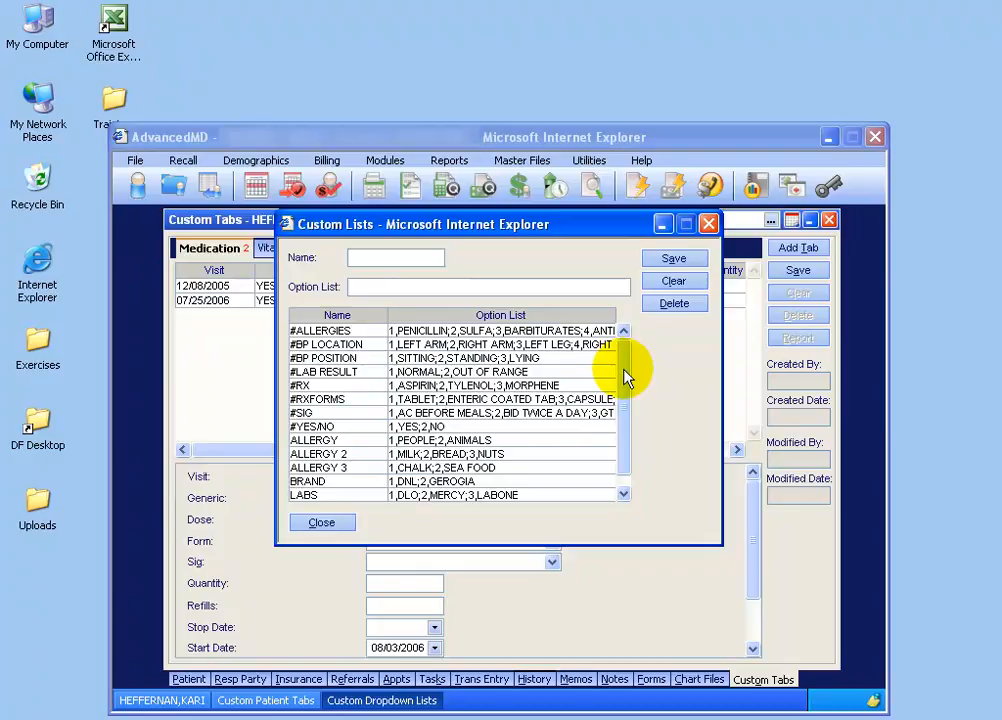
{"action": "left_click", "coordinate": [338, 331]}
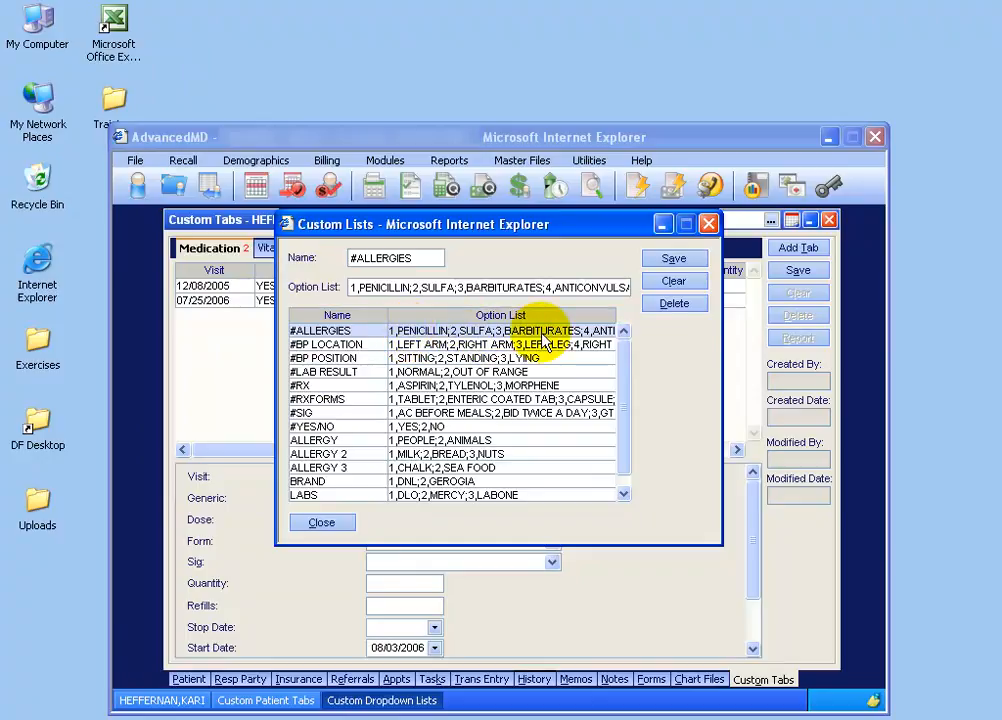
{"action": "mouse_move", "coordinate": [567, 287]}
{"action": "left_mouse_down"}
{"action": "mouse_move", "coordinate": [646, 286]}
{"action": "mouse_move", "coordinate": [634, 296]}
{"action": "mouse_move", "coordinate": [653, 297]}
{"action": "mouse_move", "coordinate": [569, 288]}
{"action": "left_mouse_up"}
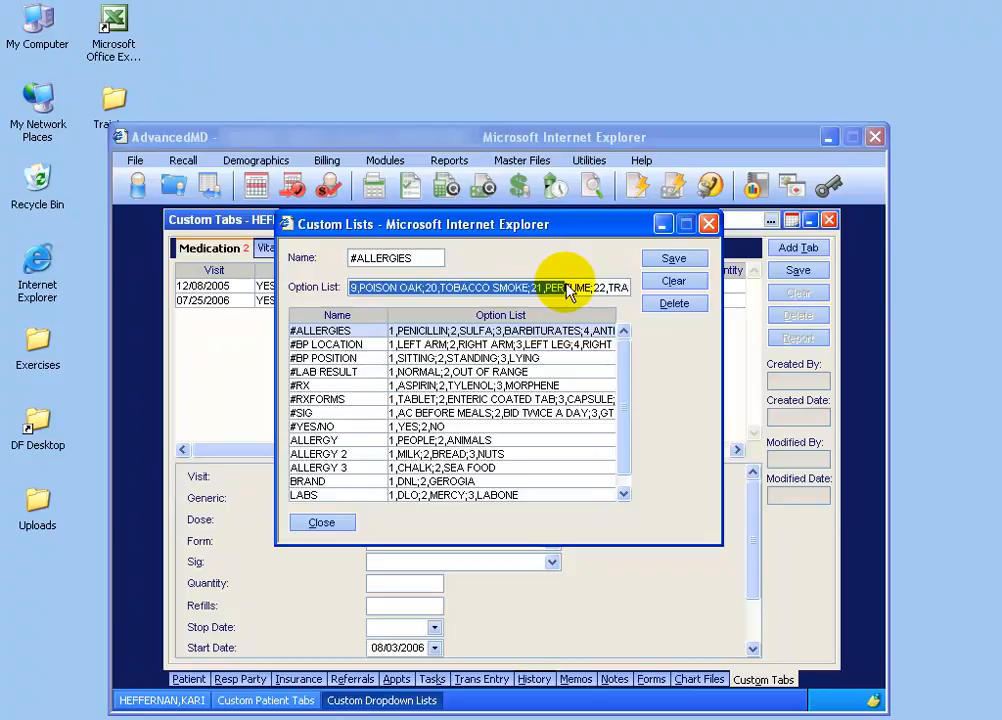
{"action": "left_click", "coordinate": [656, 283]}
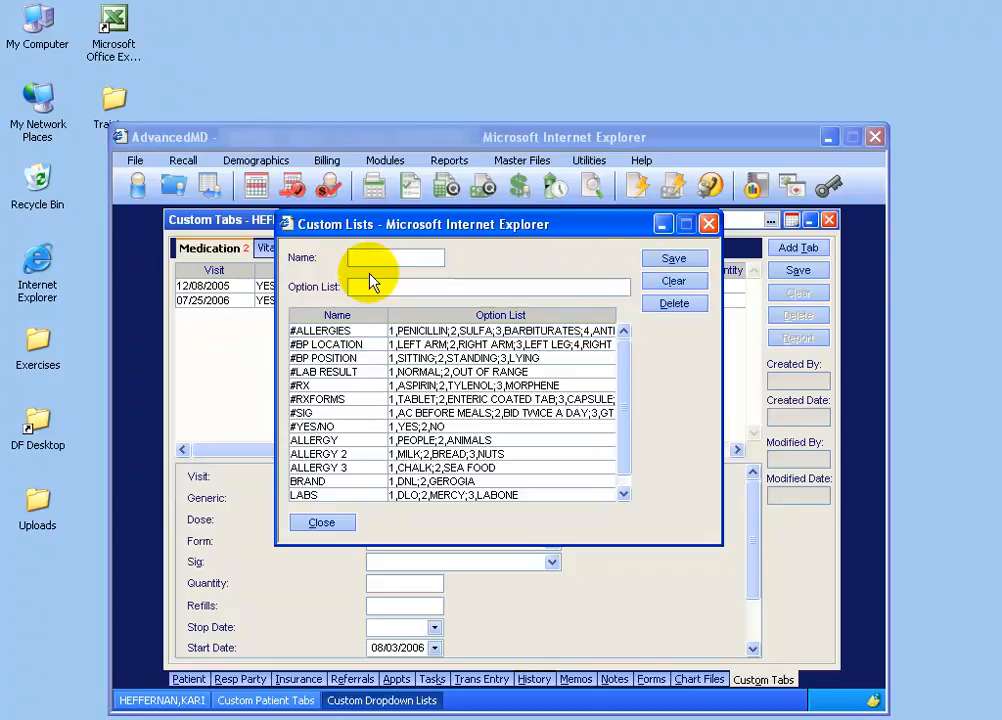
Create and save a custom list named STATUS with the numbered options 1ST NOTED, WORSENED, IMPROVED and RESOLVED, and check its entry
{"action": "type", "text": "STATUS"}
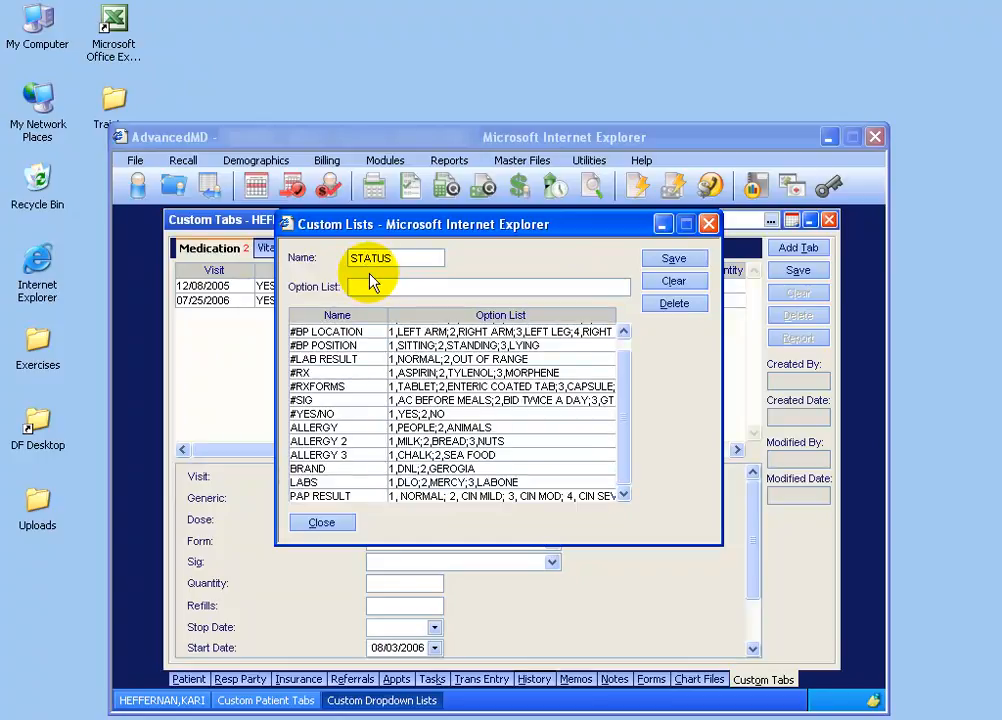
{"action": "left_click", "coordinate": [372, 286]}
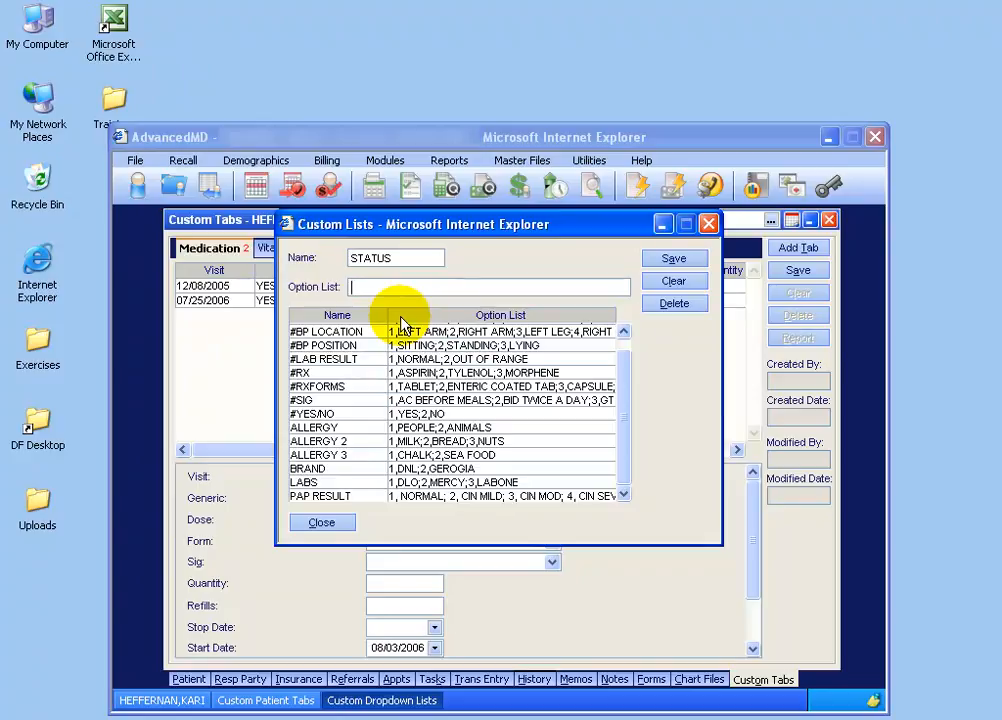
{"action": "type", "text": "1,"}
{"action": "type", "text": "1ST NOTED;"}
{"action": "type", "text": "2,WORSENED"}
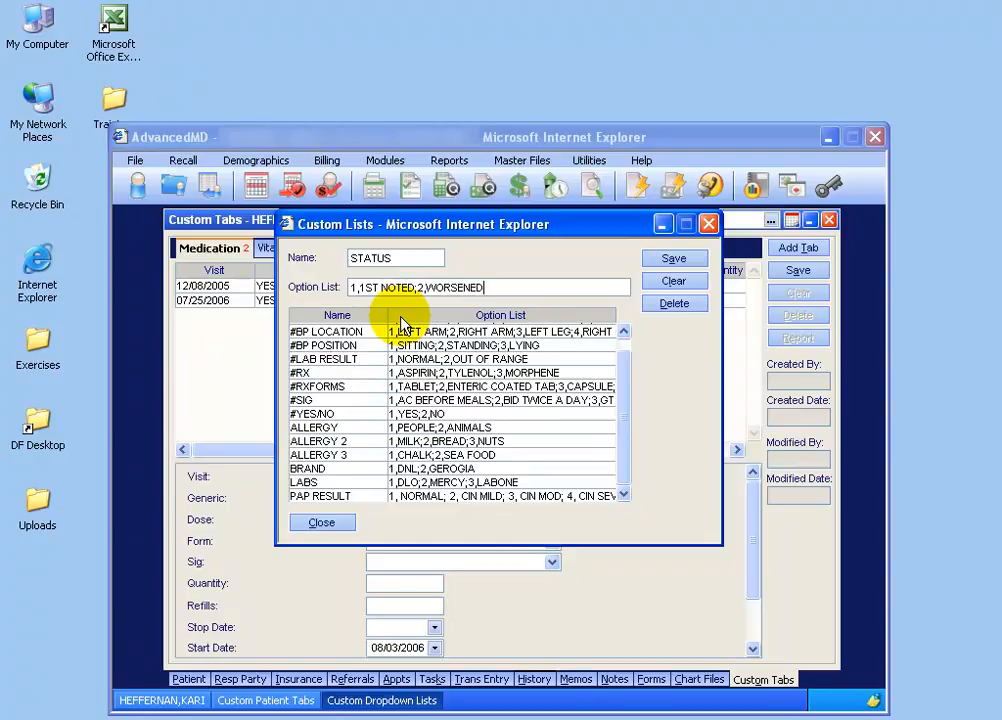
{"action": "type", "text": ";3,IMPROVED;"}
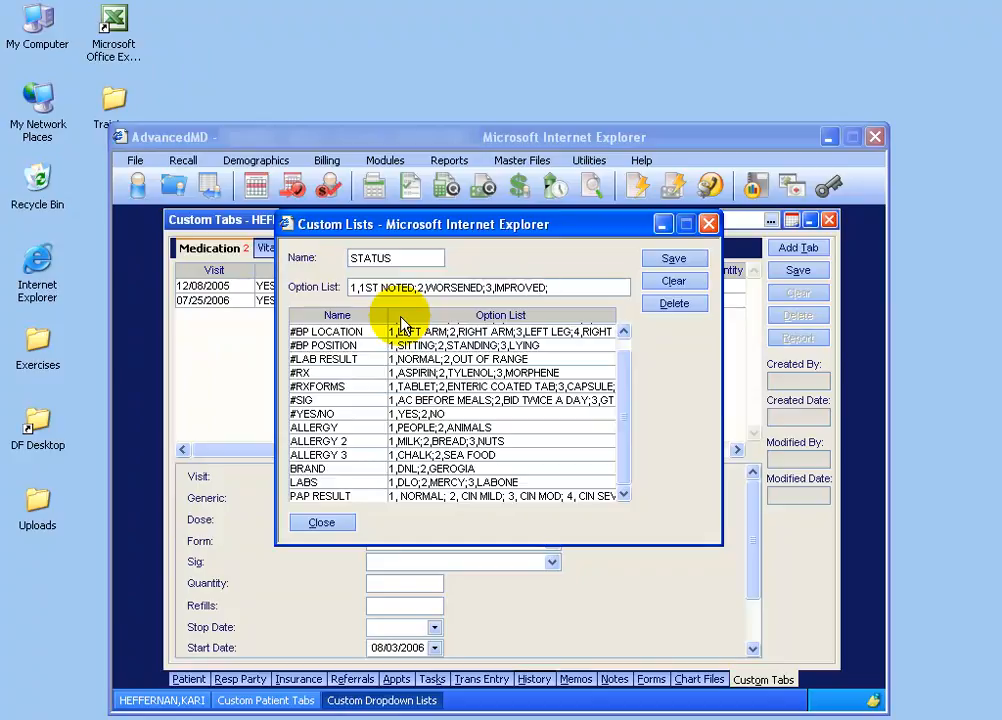
{"action": "type", "text": "4,RESOLVED"}
{"action": "left_click", "coordinate": [661, 259]}
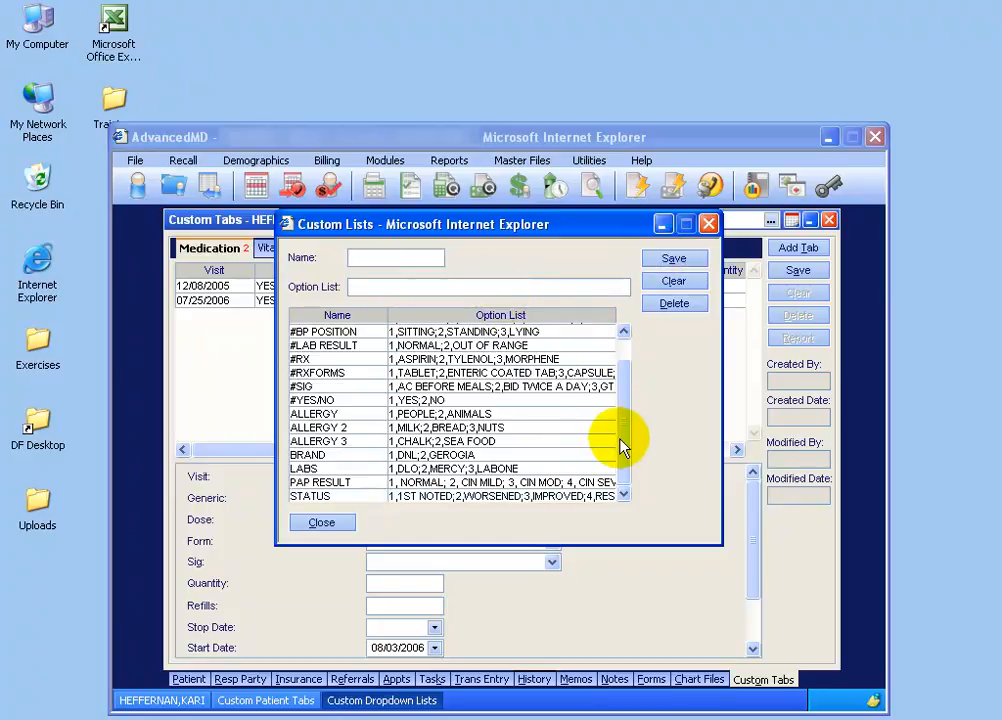
{"action": "left_click", "coordinate": [583, 495]}
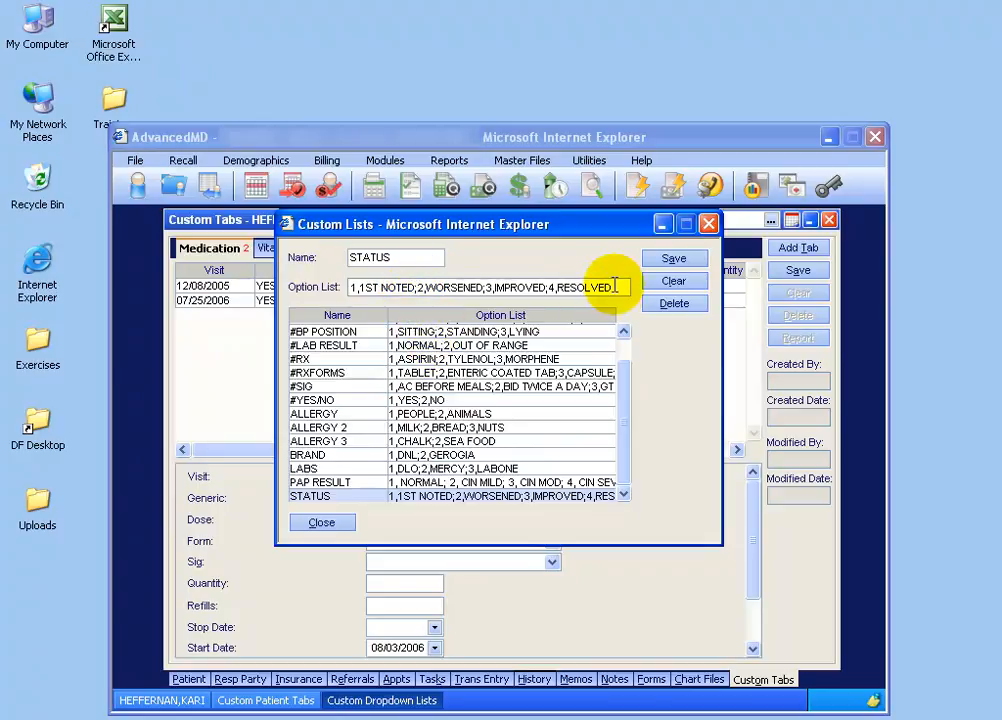
Change the second option of the ALLERGY list to ANIMAL, save the list, and close the custom lists
{"action": "left_click", "coordinate": [561, 388]}
{"action": "left_click", "coordinate": [455, 415]}
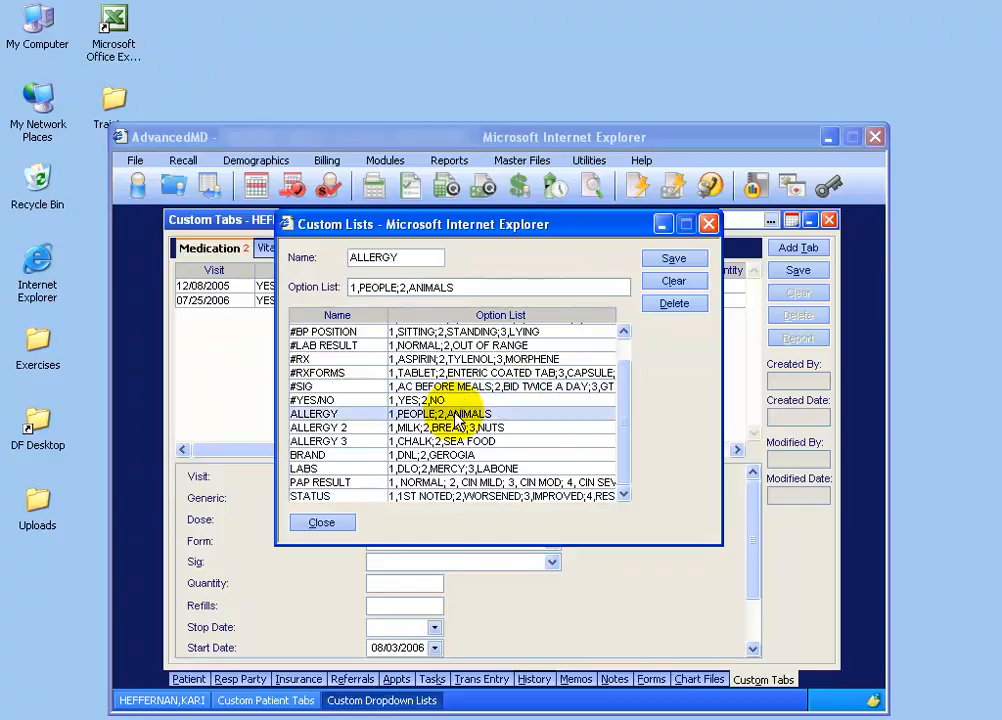
{"action": "left_click", "coordinate": [478, 285]}
{"action": "key", "text": "BackSpace"}
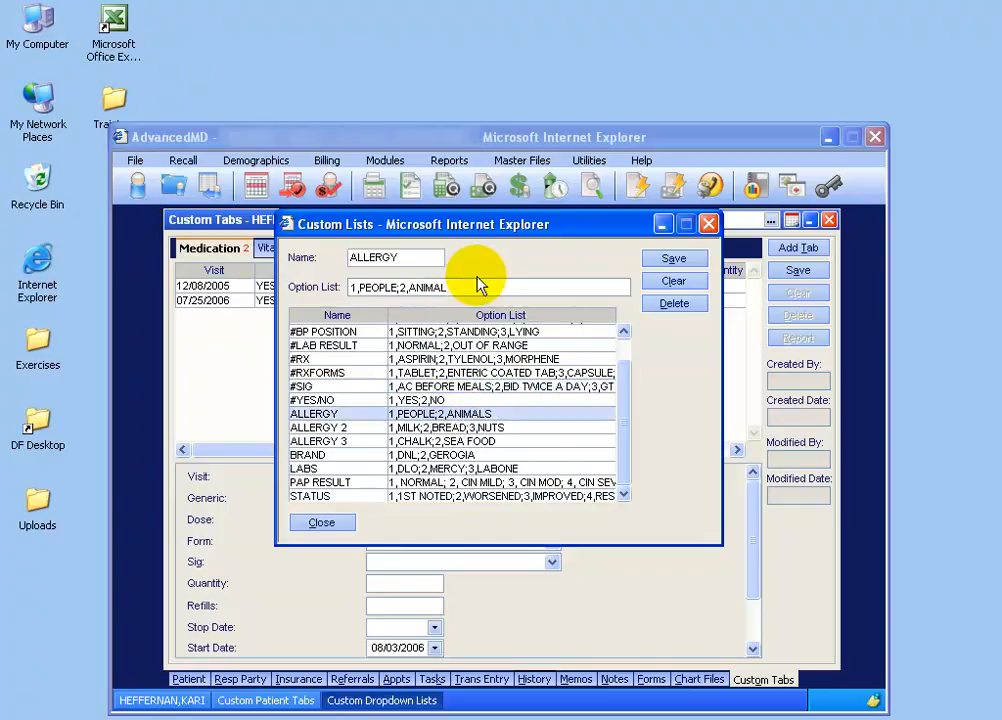
{"action": "left_click", "coordinate": [674, 258]}
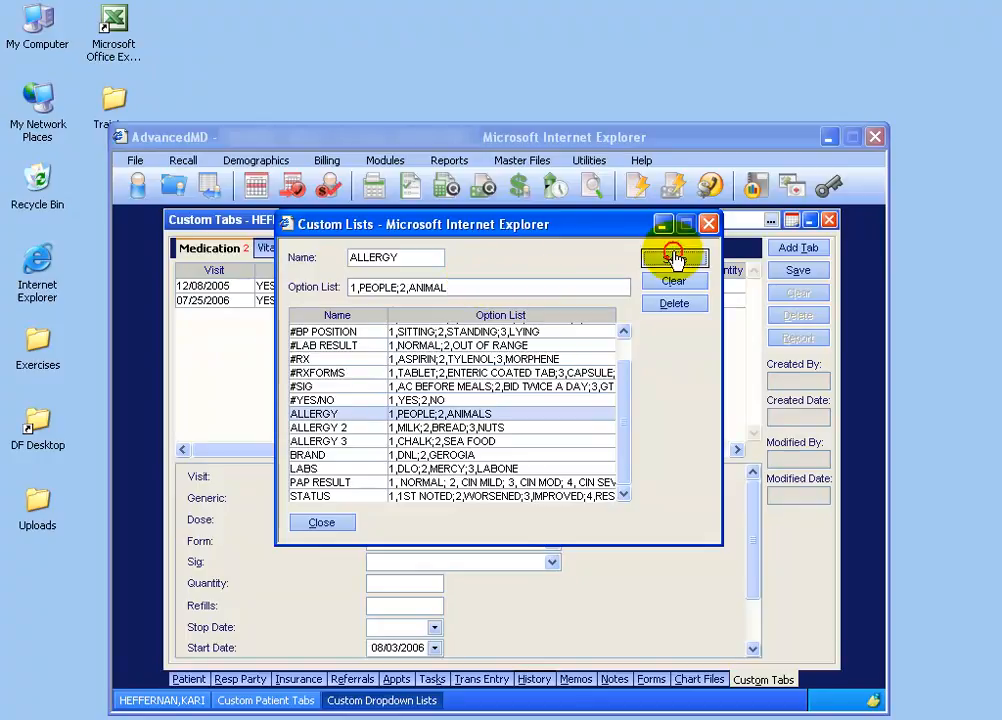
{"action": "left_click", "coordinate": [314, 524]}
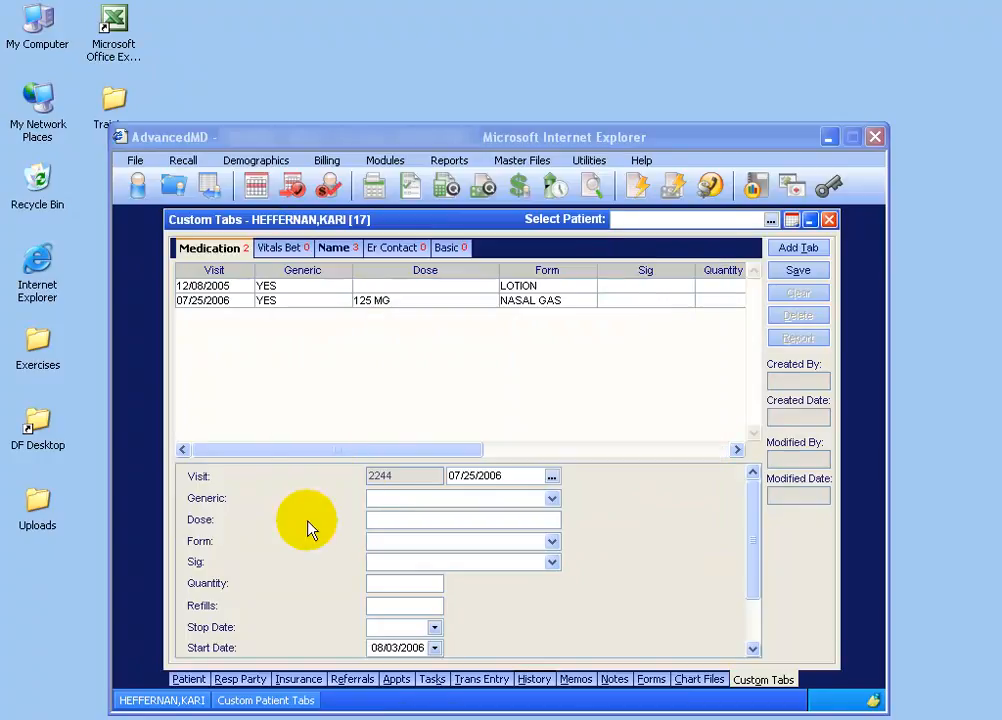
Return to Custom Patient Tabs and start a DROPDOWN LIST field labelled Status that uses the STATUS list
{"action": "left_click", "coordinate": [268, 700]}
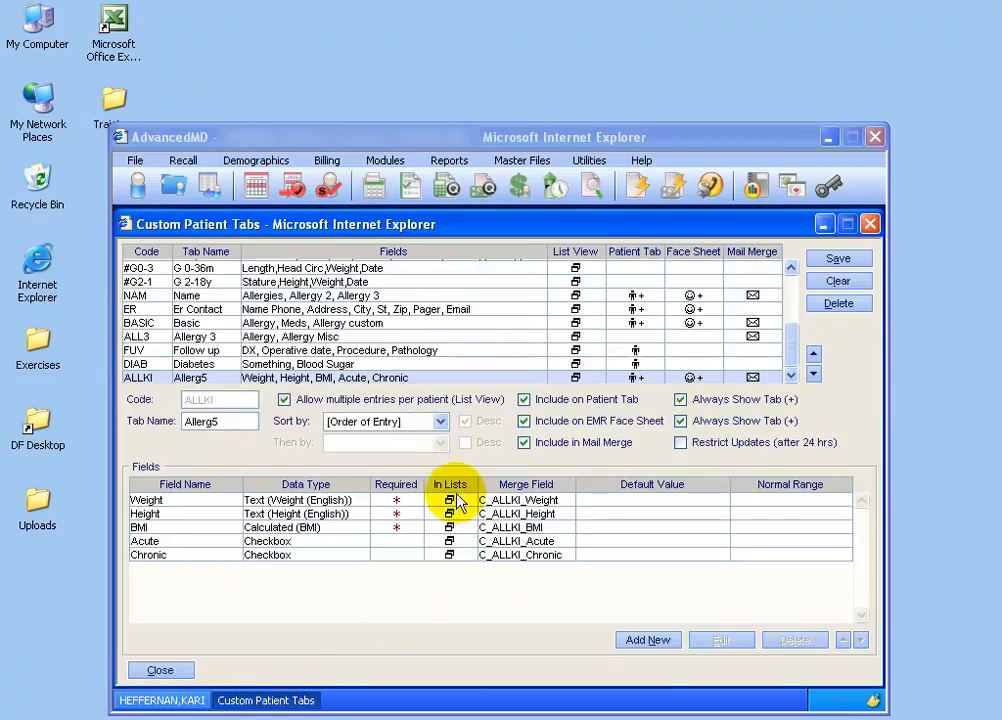
{"action": "left_click", "coordinate": [639, 648]}
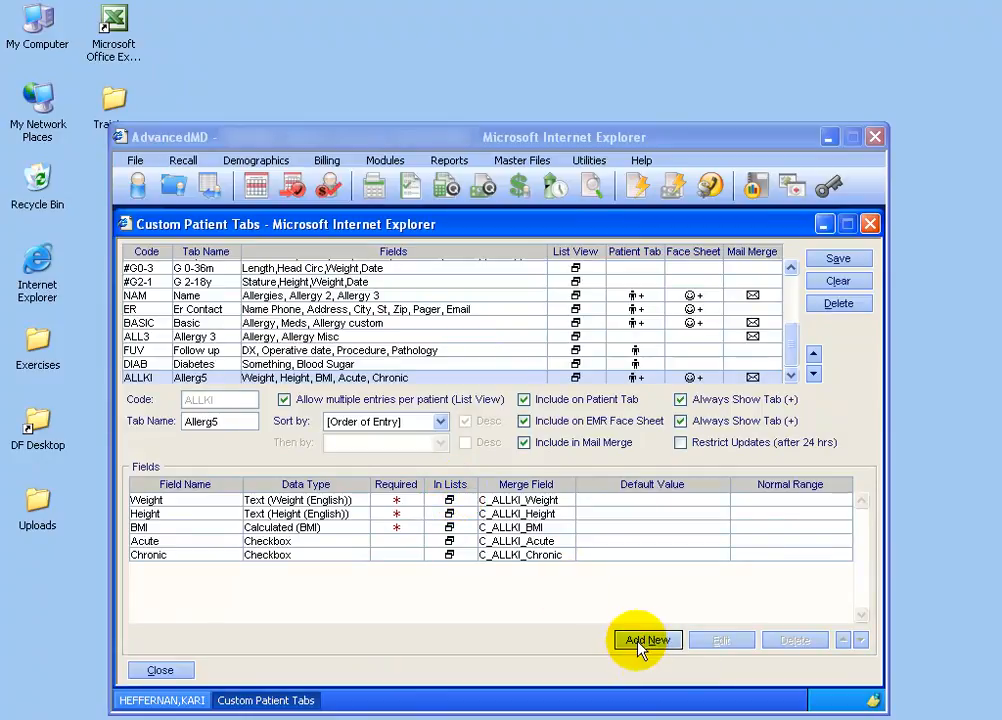
{"action": "left_click_drag", "start_coordinate": [483, 110], "coordinate": [496, 423]}
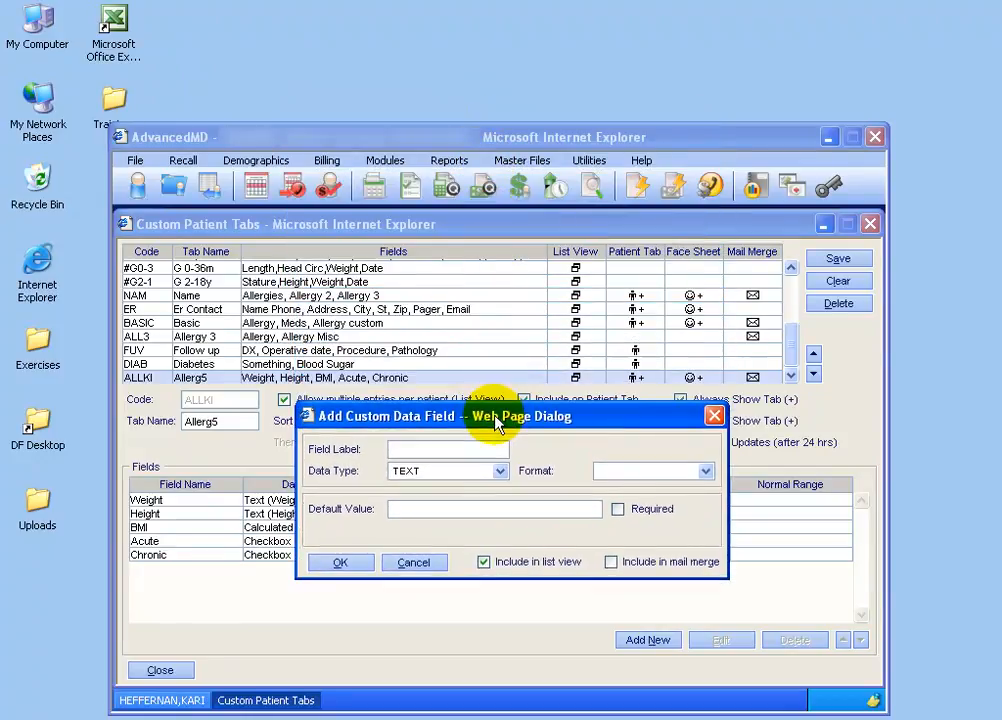
{"action": "type", "text": "Status"}
{"action": "left_click", "coordinate": [499, 470]}
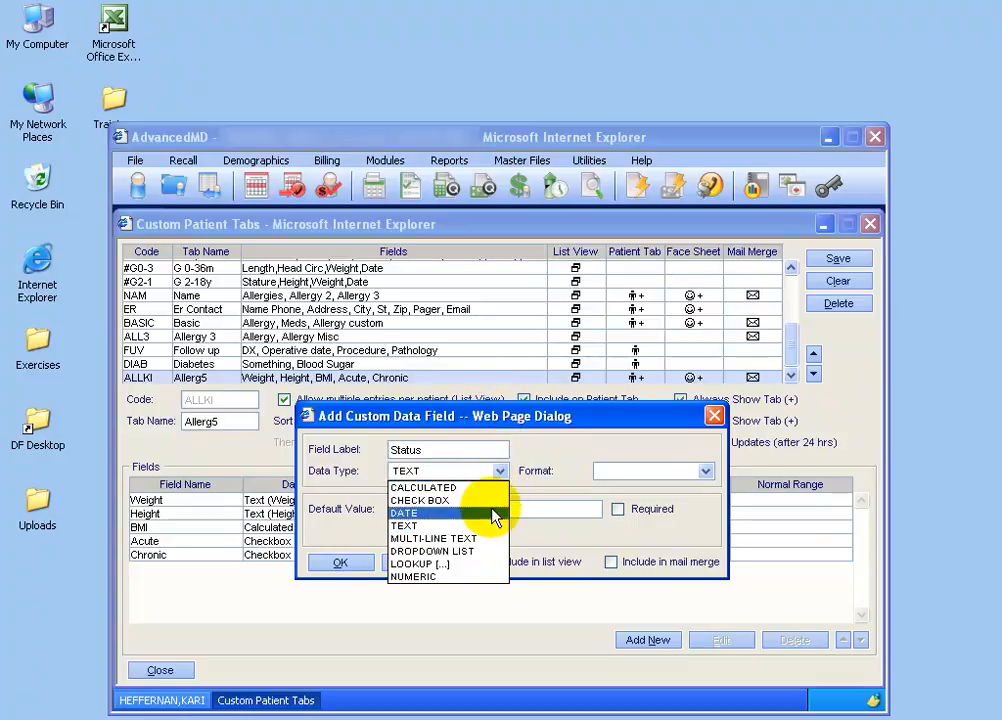
{"action": "left_click", "coordinate": [480, 556]}
{"action": "left_click", "coordinate": [704, 471]}
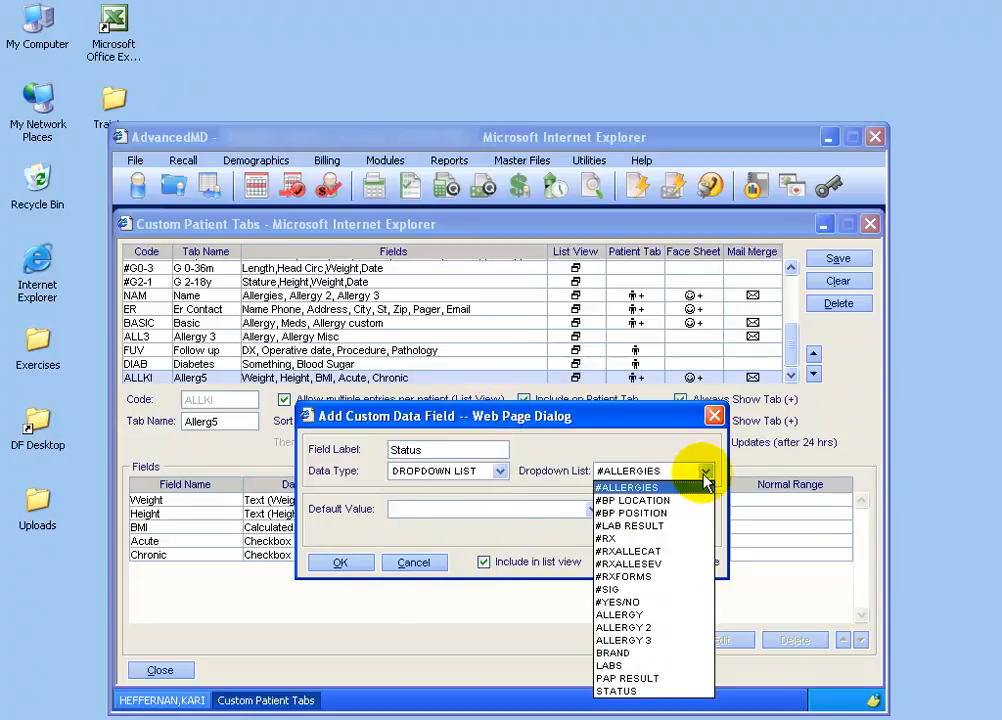
{"action": "left_click", "coordinate": [644, 691]}
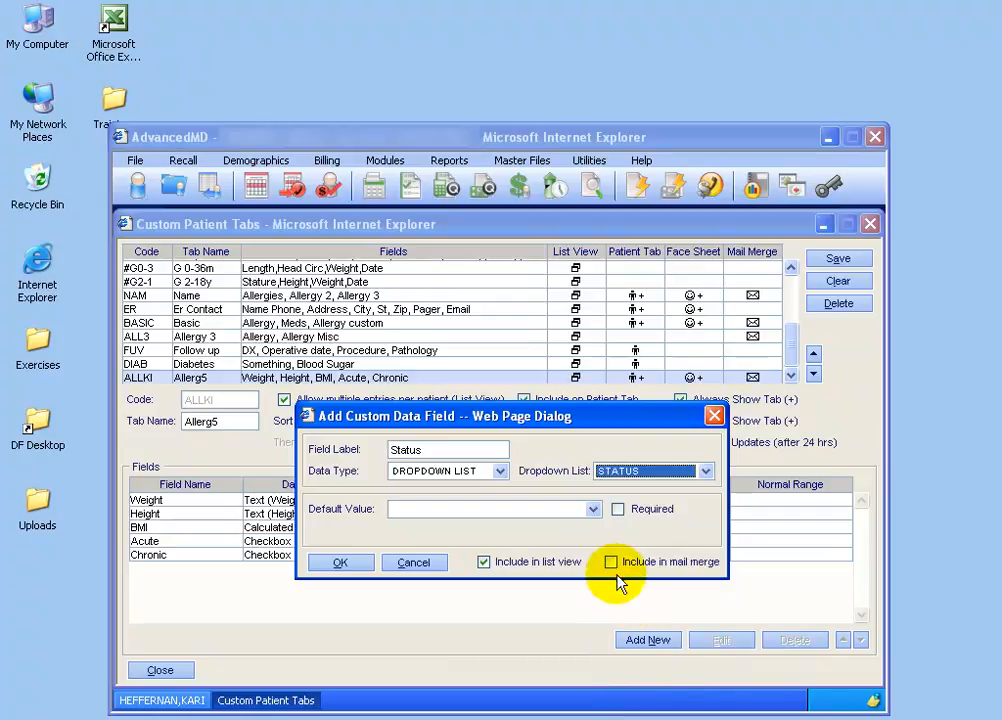
Include the Status field in mail merge, set its default value to 1ST NOTED, and add it to the tab
{"action": "left_click", "coordinate": [611, 563]}
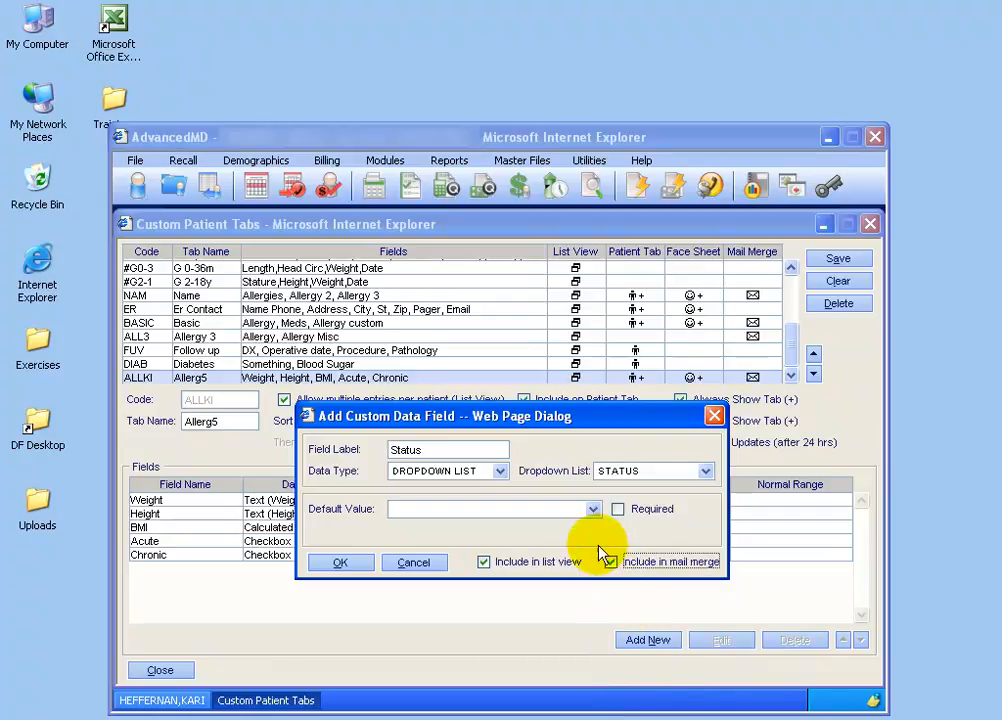
{"action": "left_click", "coordinate": [592, 510]}
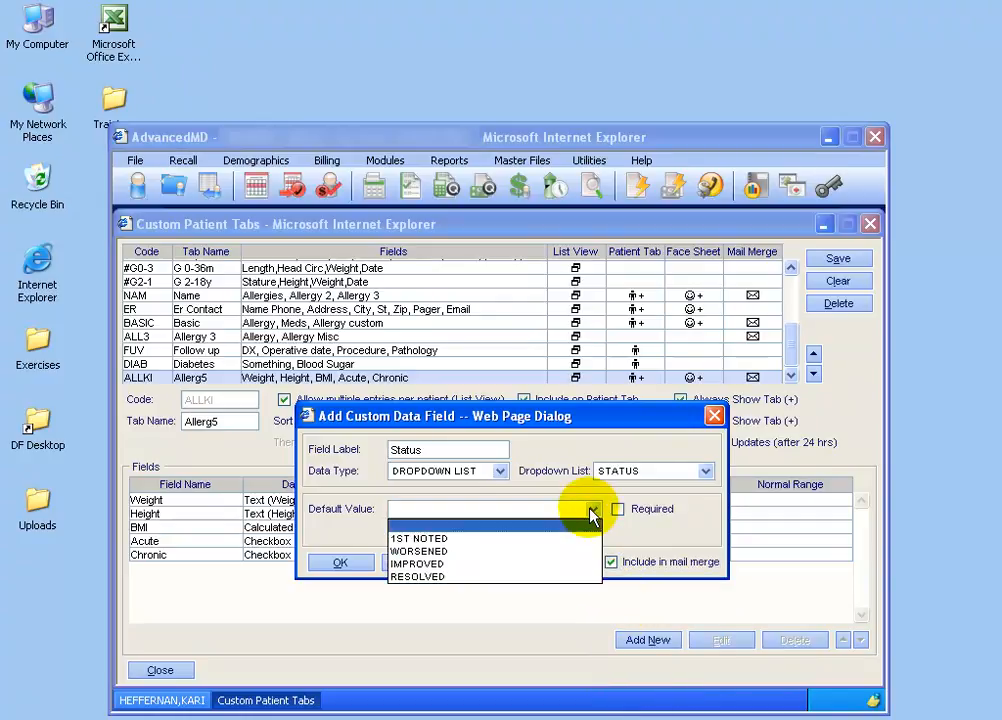
{"action": "left_click", "coordinate": [516, 541]}
{"action": "left_click", "coordinate": [359, 566]}
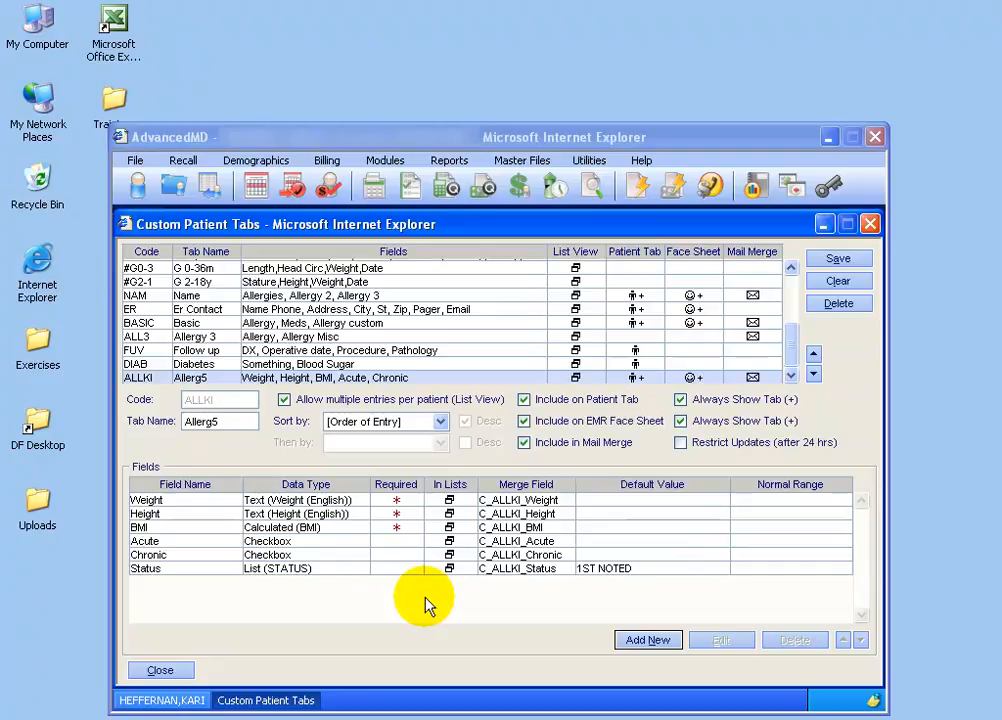
Add a MULTI-LINE TEXT field labelled Notes, included in list view and mail merge, and save the Allerg5 tab
{"action": "left_click", "coordinate": [643, 640]}
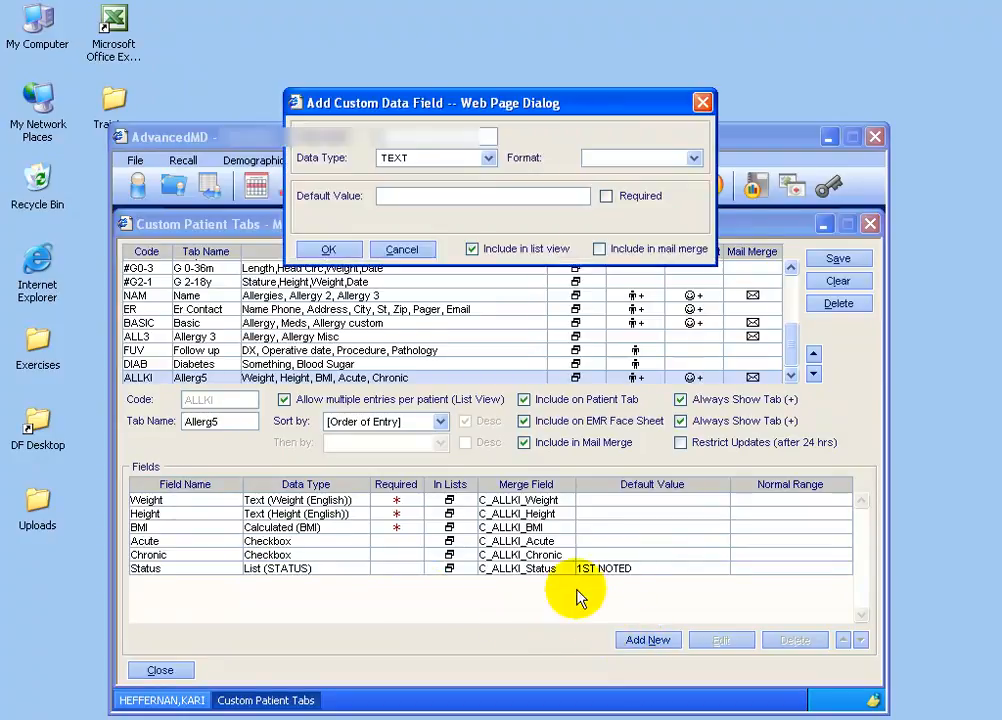
{"action": "left_click_drag", "start_coordinate": [508, 112], "coordinate": [507, 475]}
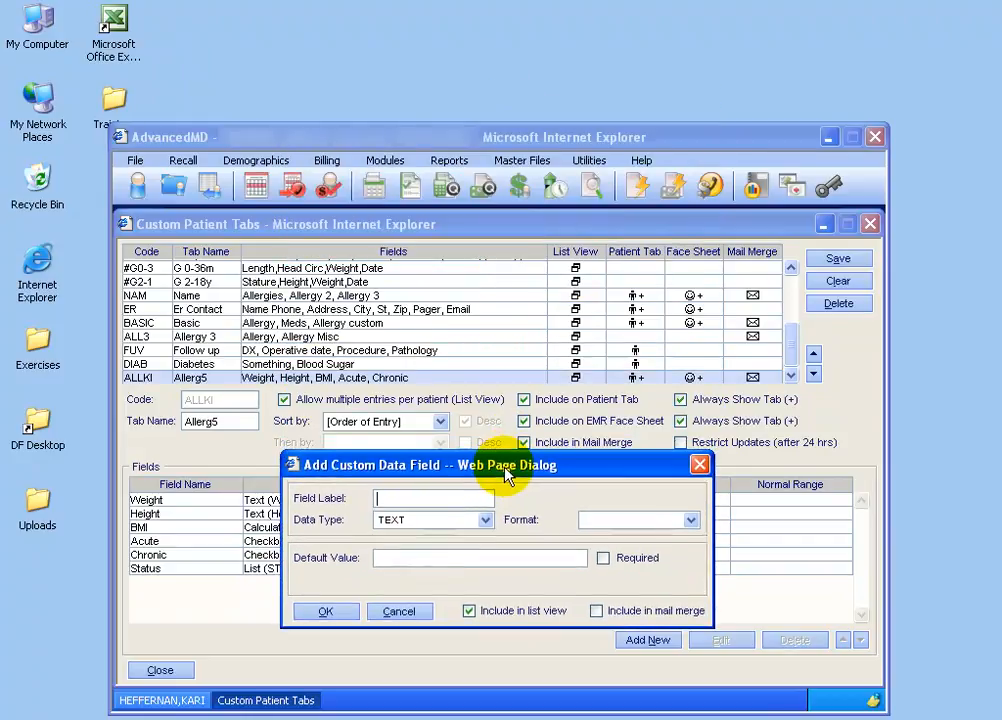
{"action": "type", "text": "Notes"}
{"action": "left_click", "coordinate": [485, 520]}
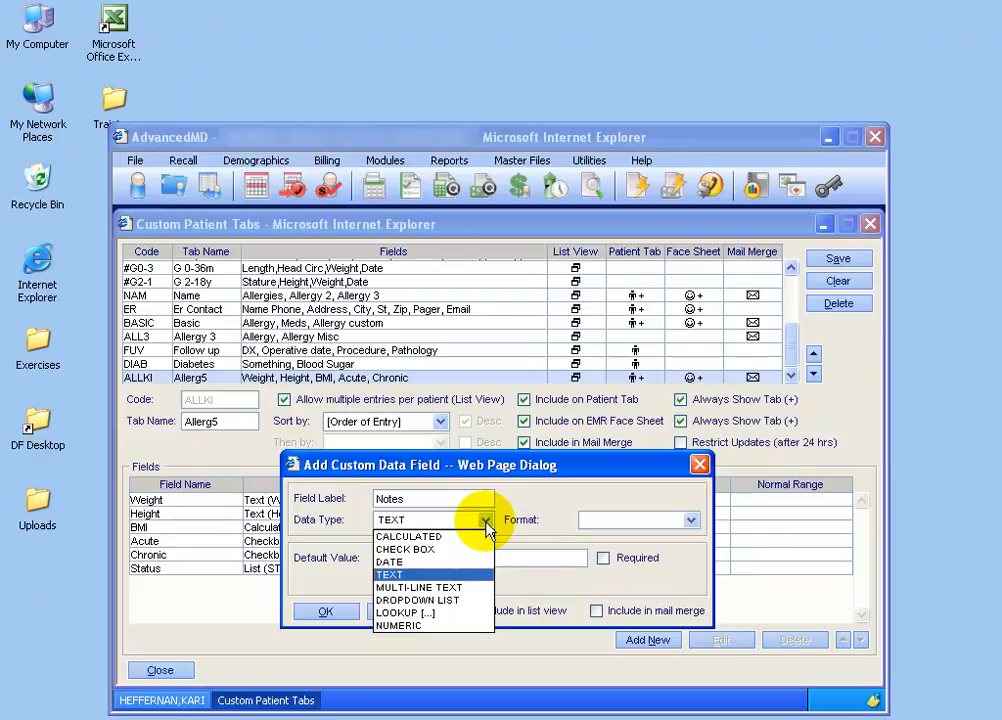
{"action": "left_click", "coordinate": [450, 592]}
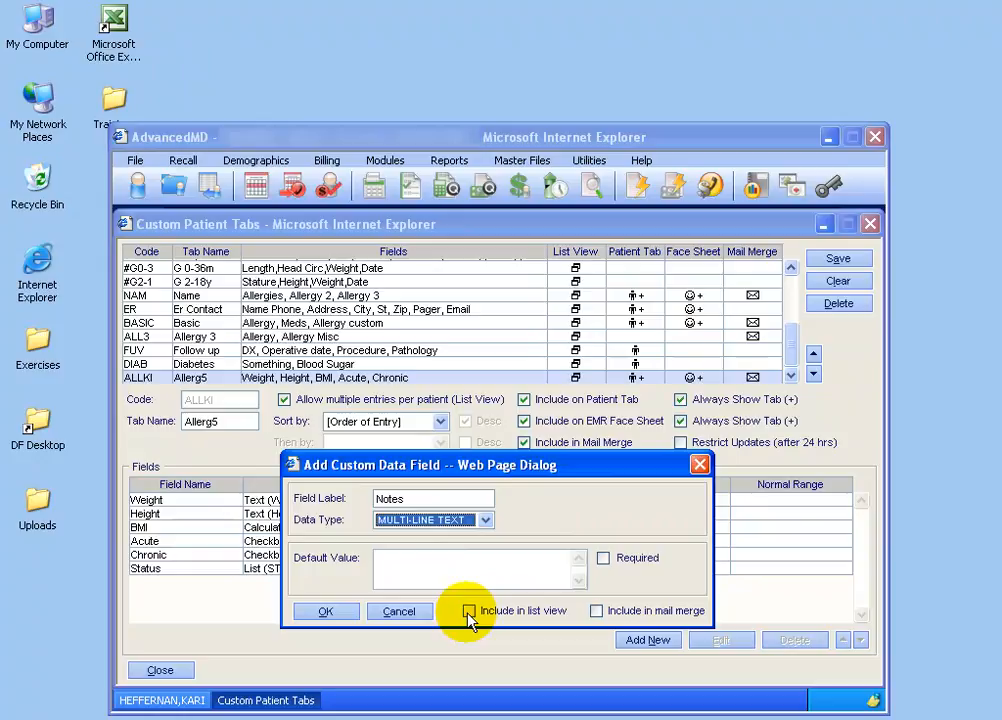
{"action": "left_click", "coordinate": [468, 612]}
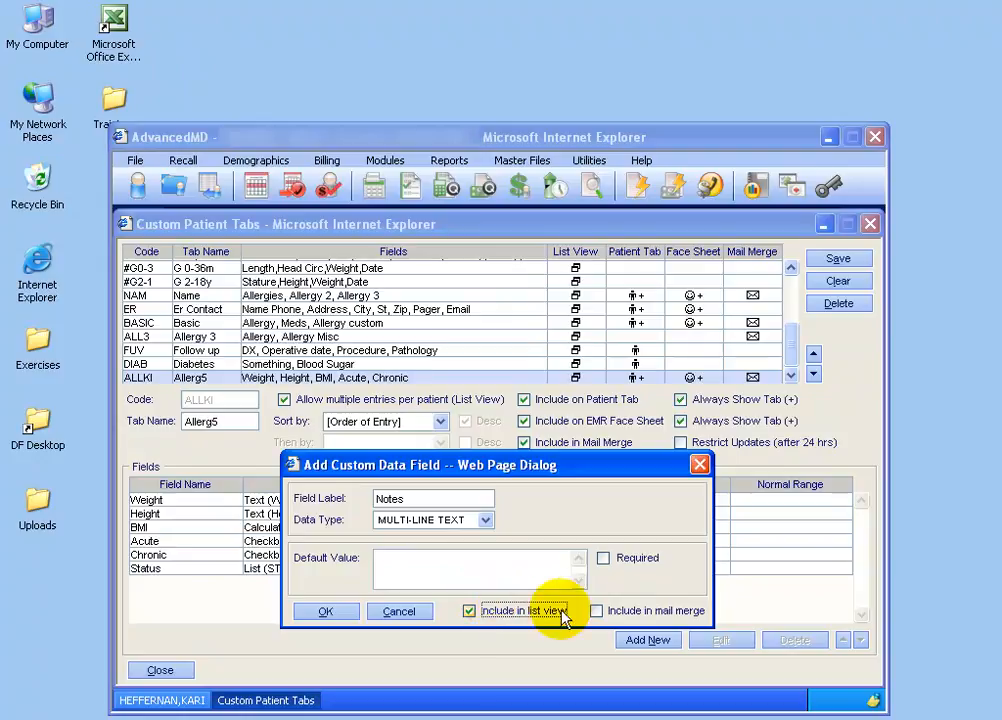
{"action": "left_click", "coordinate": [597, 611]}
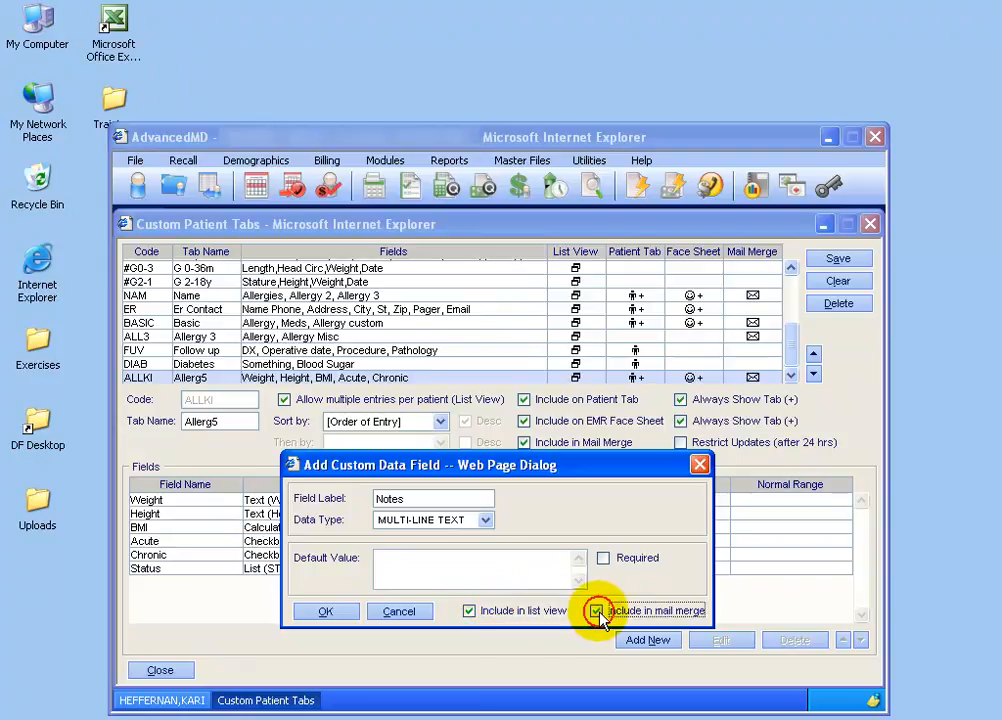
{"action": "left_click", "coordinate": [328, 613]}
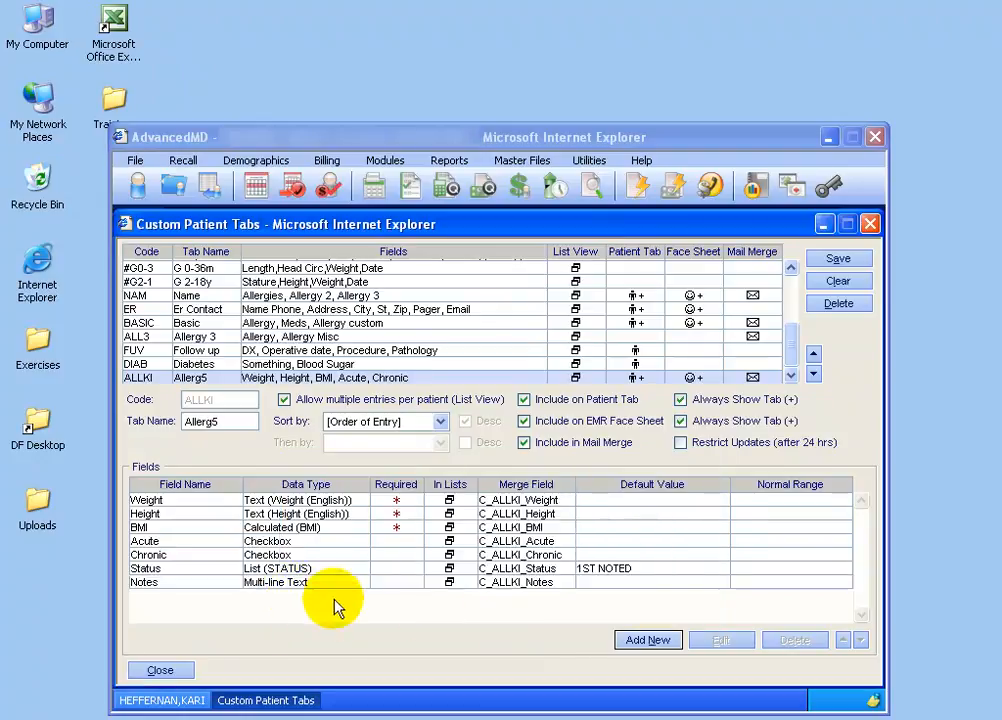
{"action": "left_click", "coordinate": [838, 258]}
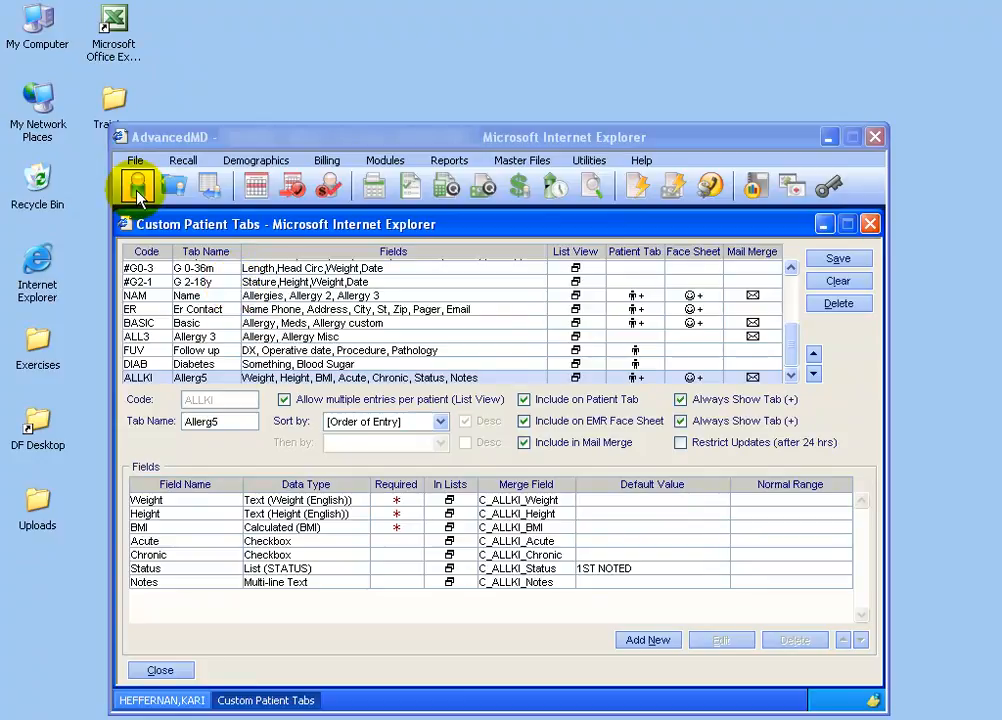
Switch to the open patient's Custom Tabs and reselect the same patient to load the updated Allerg5 tab
{"action": "left_click", "coordinate": [183, 701]}
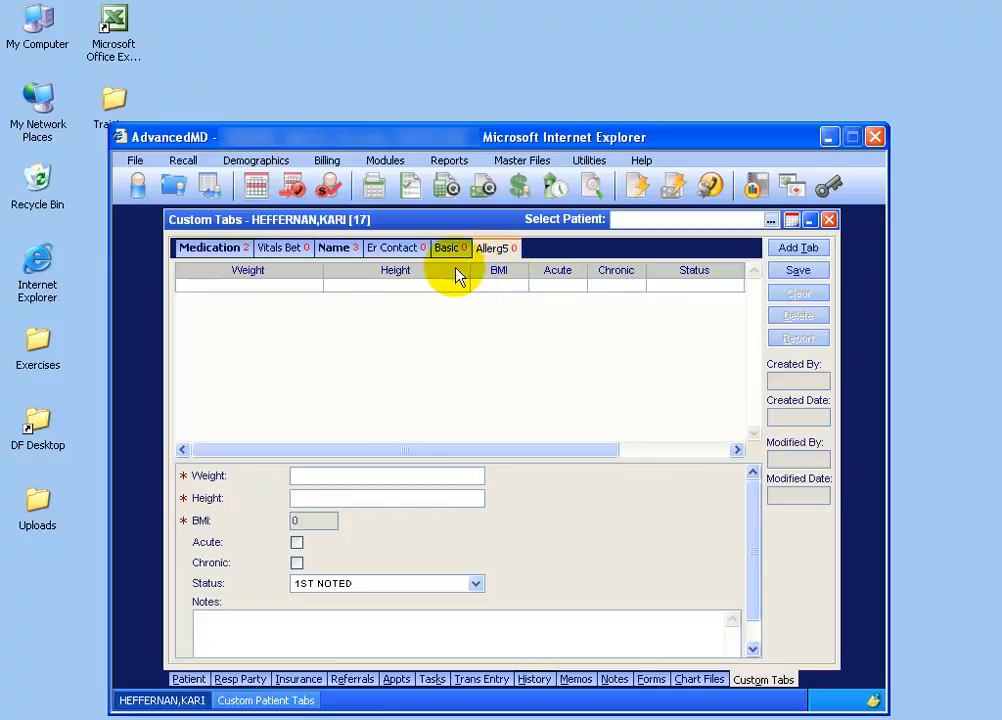
{"action": "left_click", "coordinate": [627, 220]}
{"action": "type", "text": "HER"}
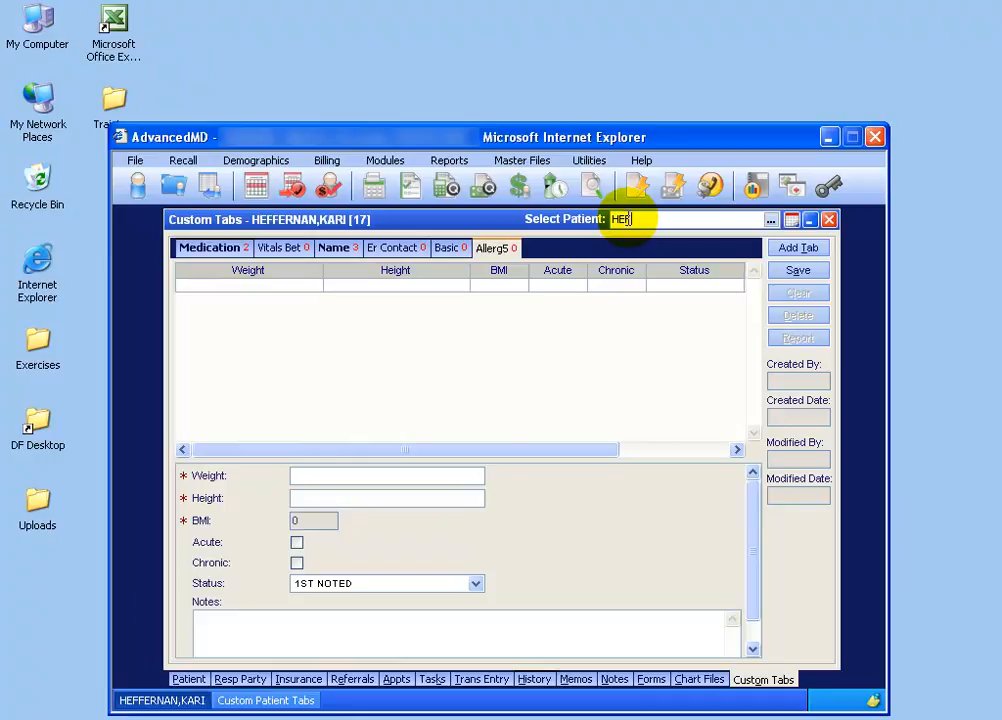
{"action": "key", "text": "Return"}
{"action": "left_click", "coordinate": [337, 440]}
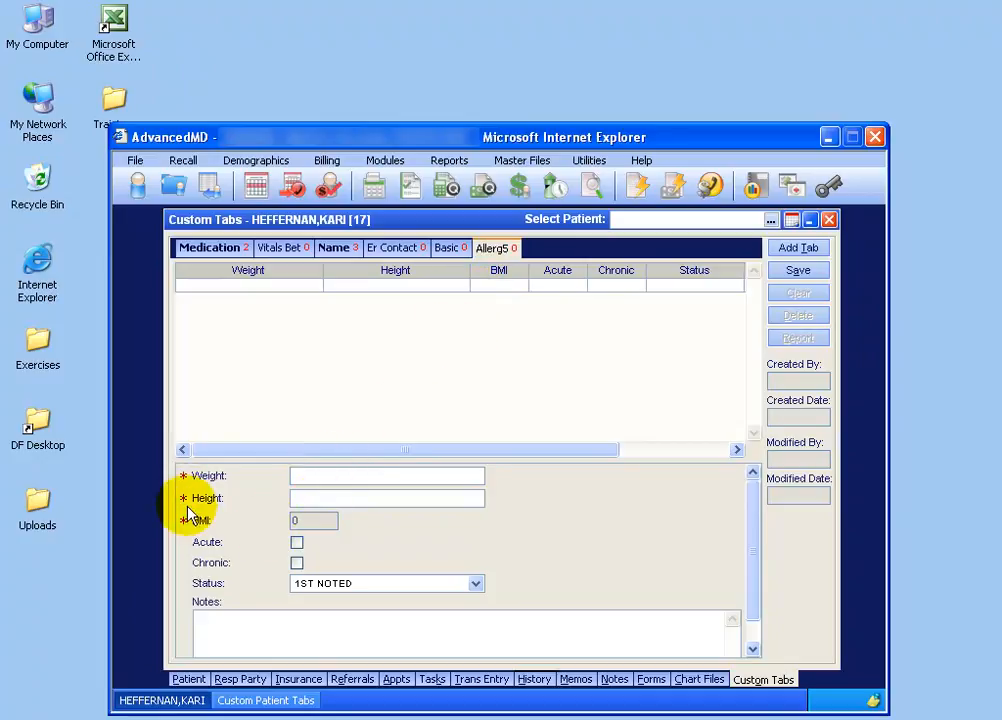
Start a new Allerg5 entry for the patient with a weight of 175 and a height of 6'10"
{"action": "left_click", "coordinate": [302, 475]}
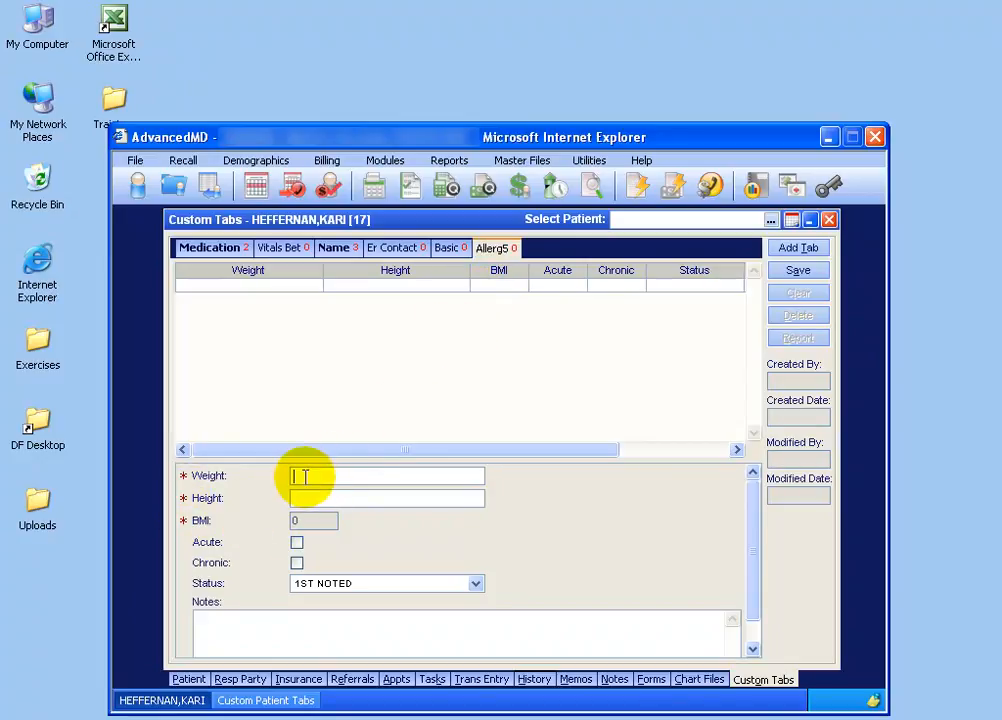
{"action": "type", "text": "175"}
{"action": "key", "text": "Tab"}
{"action": "type", "text": "6'10\""}
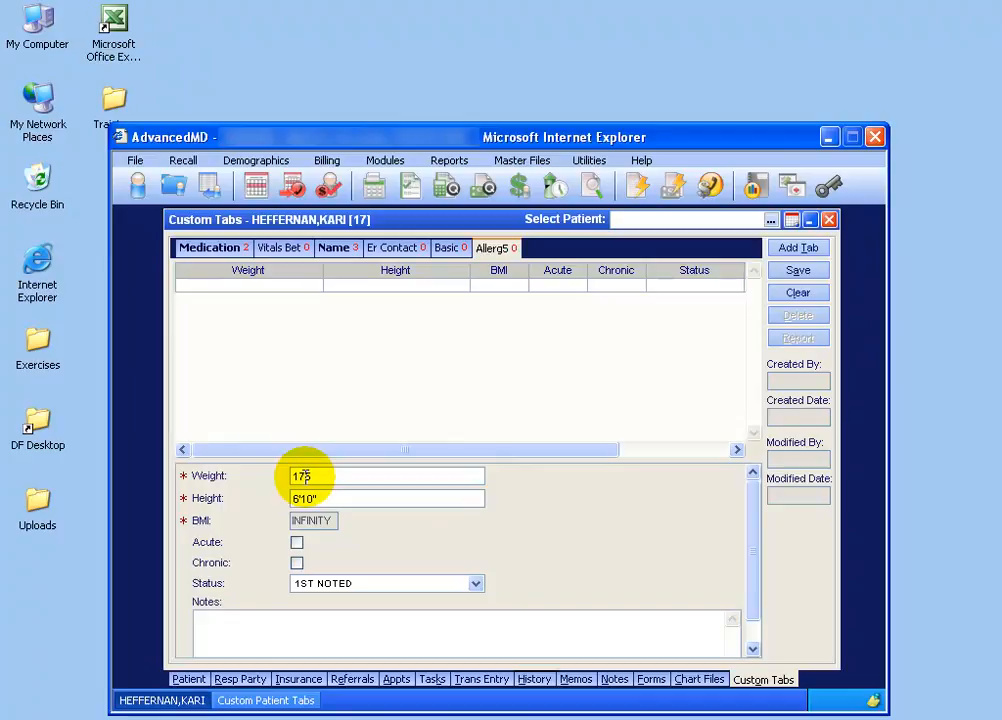
{"action": "key", "text": "Tab"}
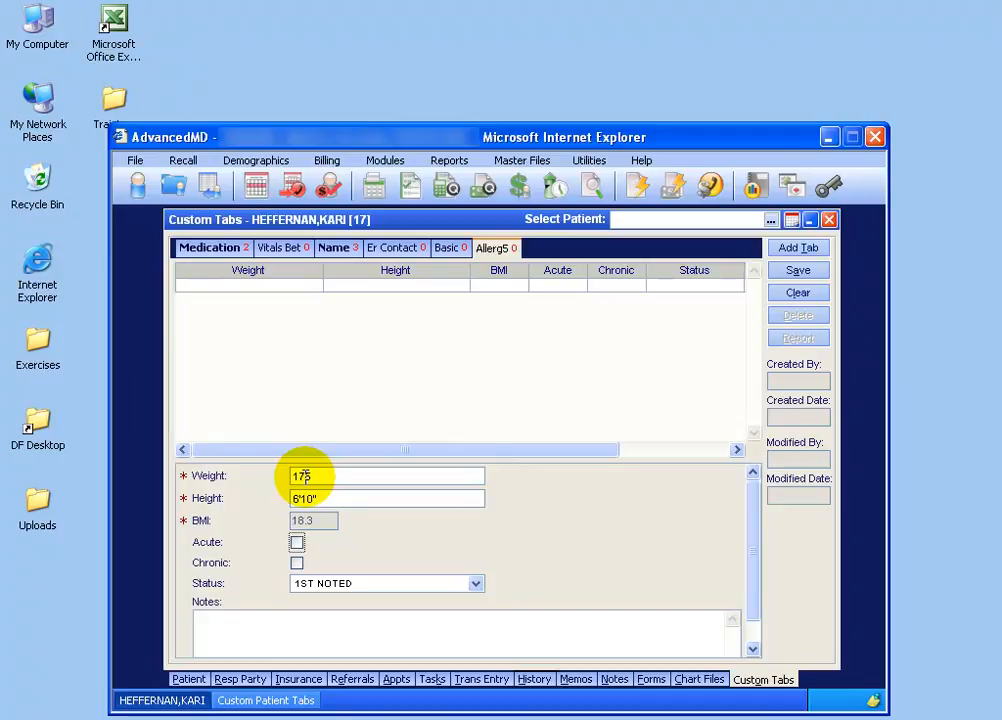
Mark the entry as Acute with status 1ST NOTED and enter the note "type in anything about the sneezing fits"
{"action": "left_click", "coordinate": [297, 544]}
{"action": "left_click", "coordinate": [476, 584]}
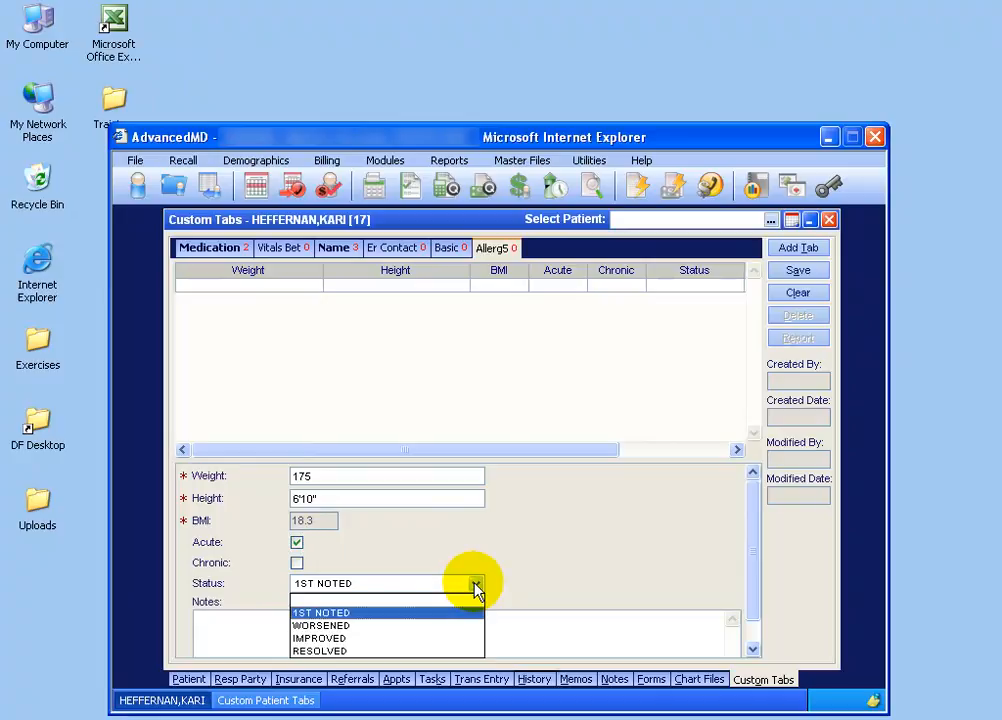
{"action": "left_click", "coordinate": [413, 615]}
{"action": "left_click", "coordinate": [387, 617]}
{"action": "type", "text": "ty"}
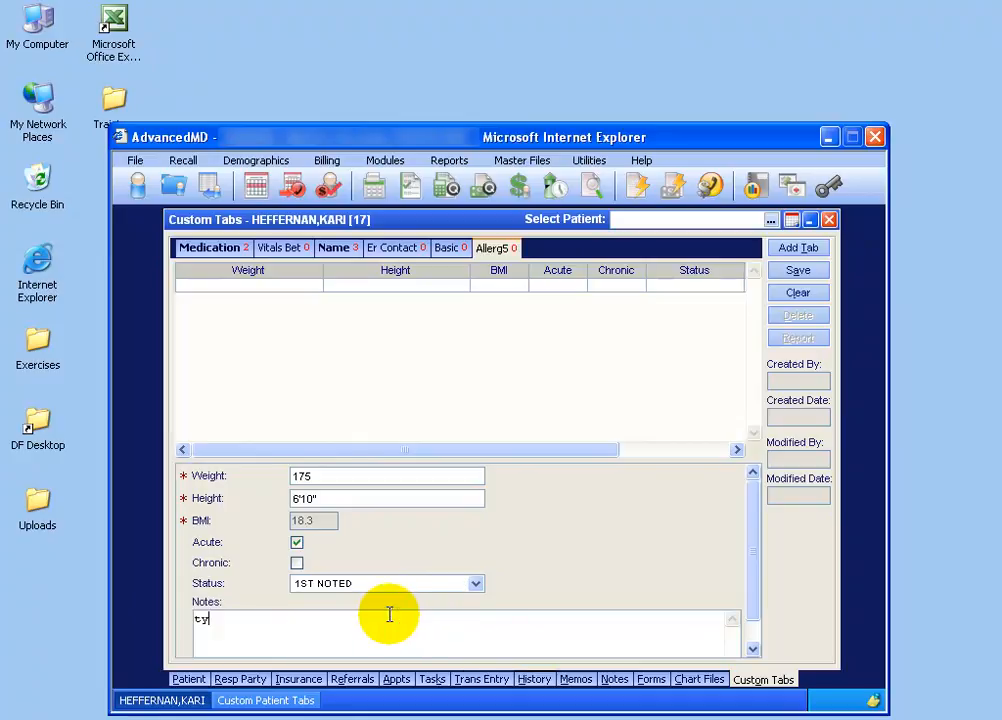
{"action": "type", "text": "pe in anything about the sneezing fits"}
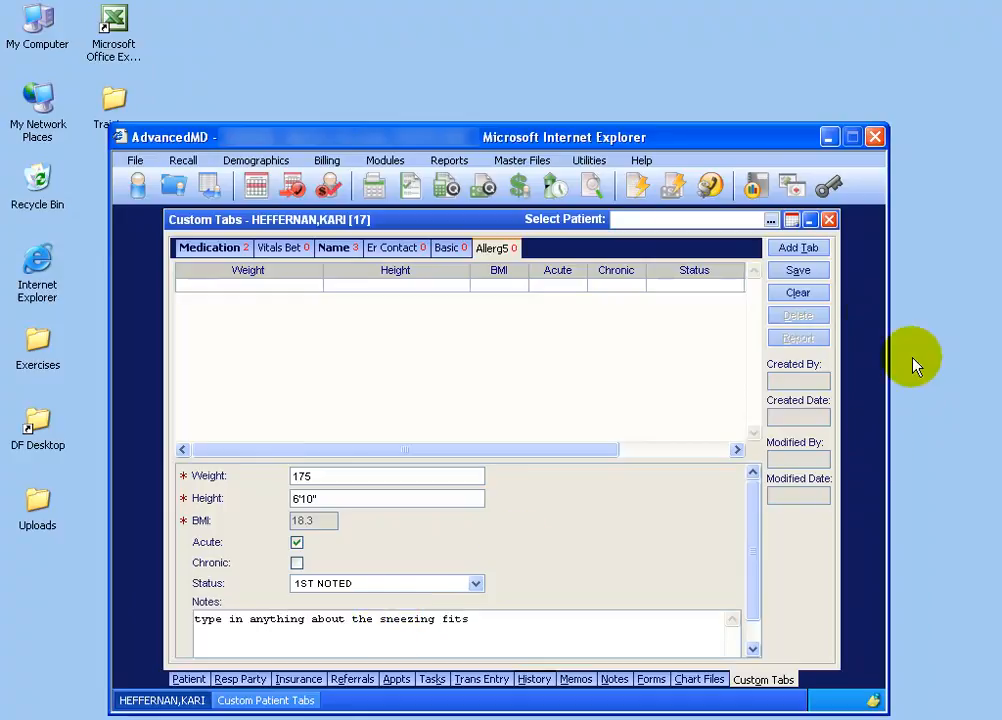
Try to save the entry, correct its weight to 175 LBS, and save it to the patient's Allerg5 tab
{"action": "left_click", "coordinate": [818, 280]}
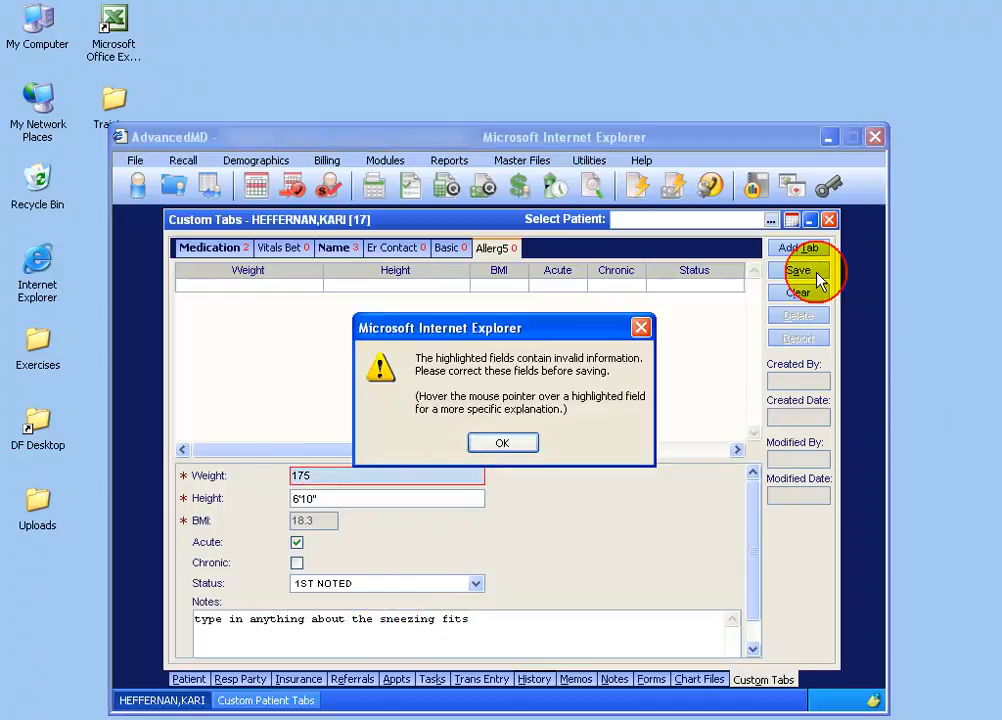
{"action": "left_click", "coordinate": [491, 449]}
{"action": "left_click", "coordinate": [324, 475]}
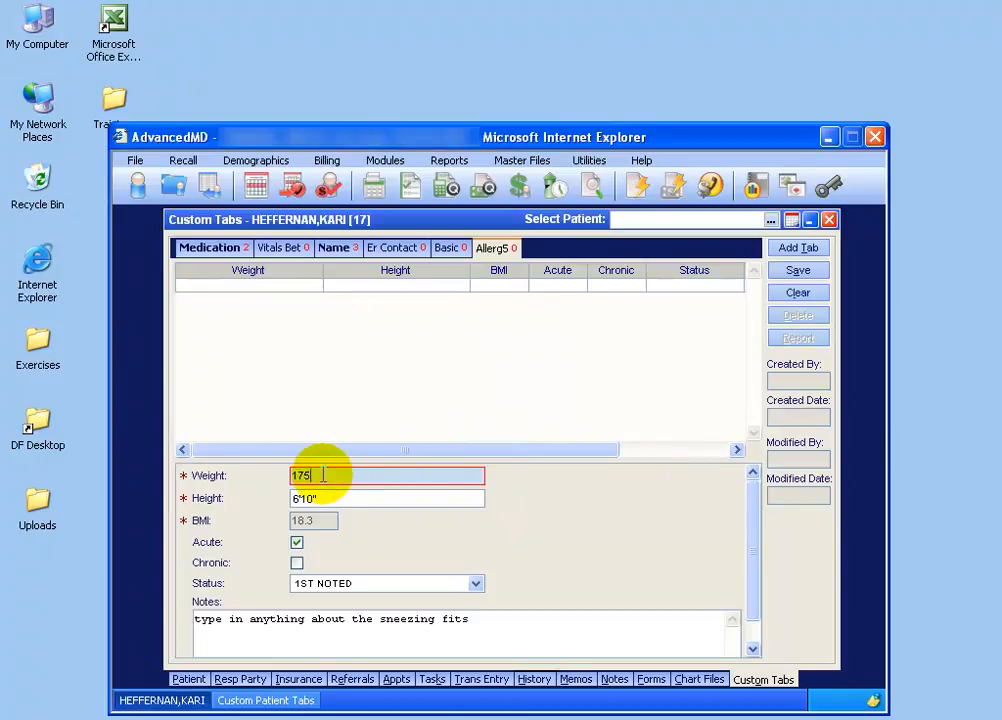
{"action": "type", "text": "LBS"}
{"action": "key", "text": "Tab"}
{"action": "mouse_move", "coordinate": [340, 476]}
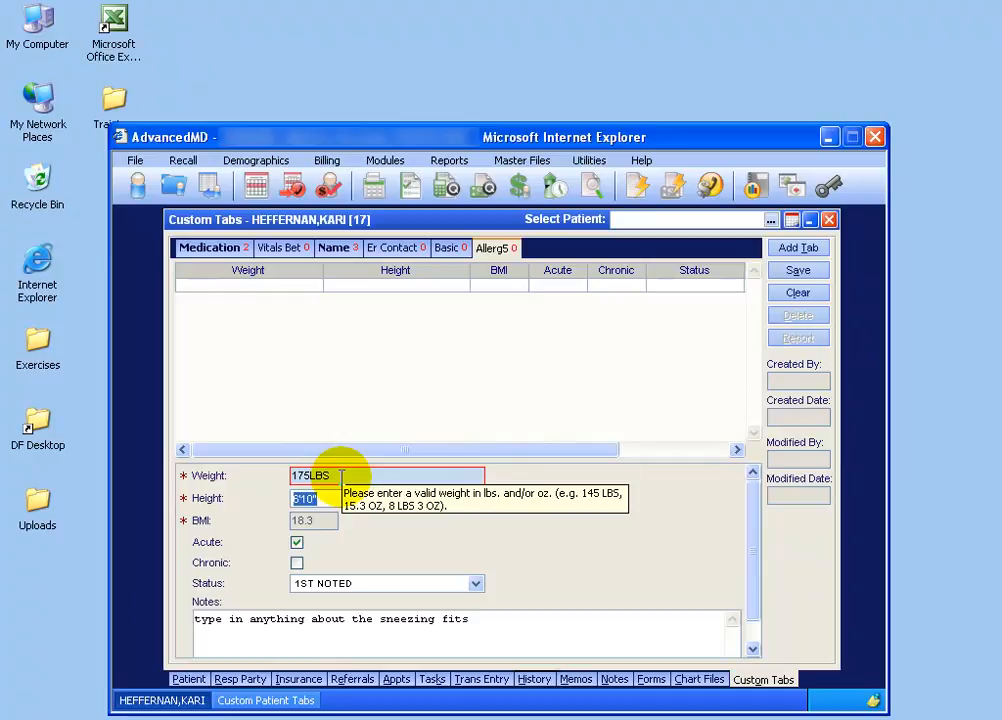
{"action": "left_click", "coordinate": [311, 476]}
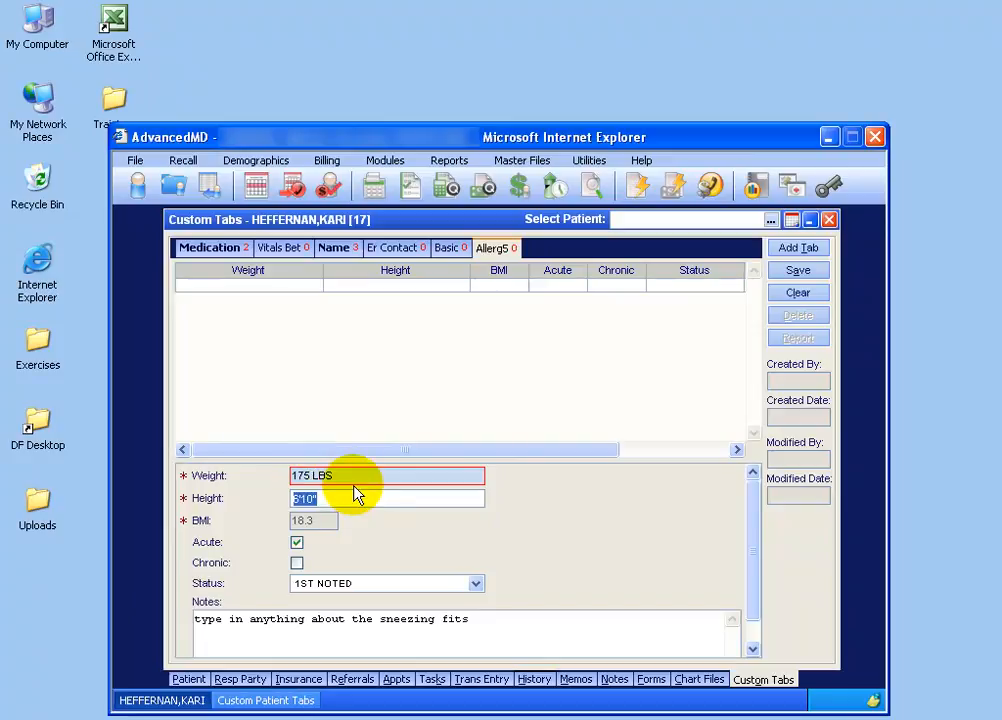
{"action": "key", "text": "alt+v"}
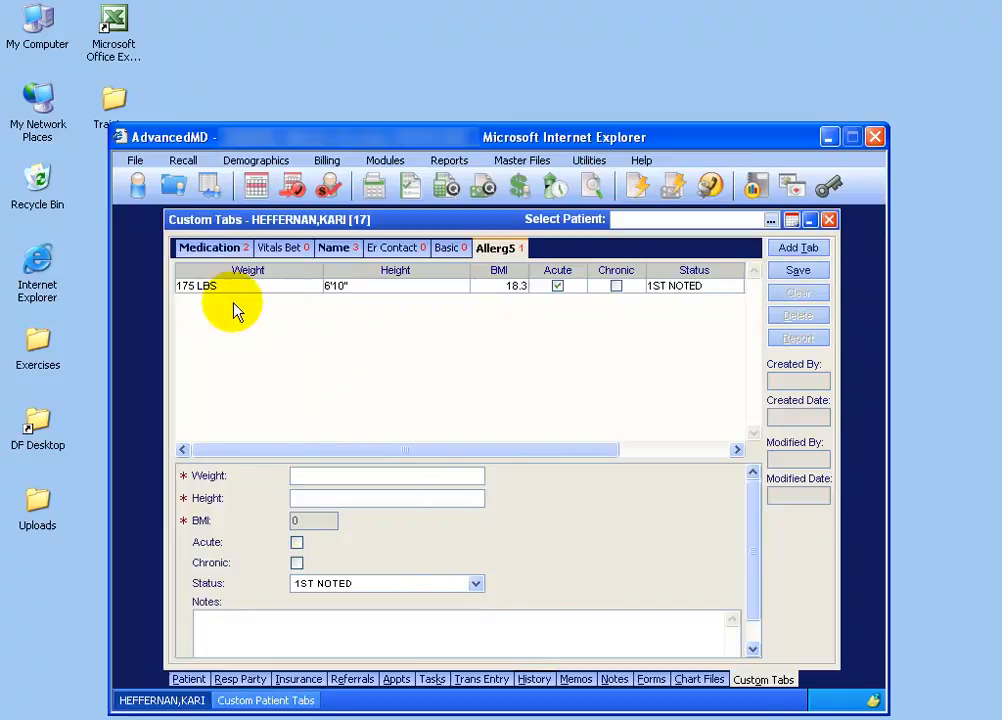